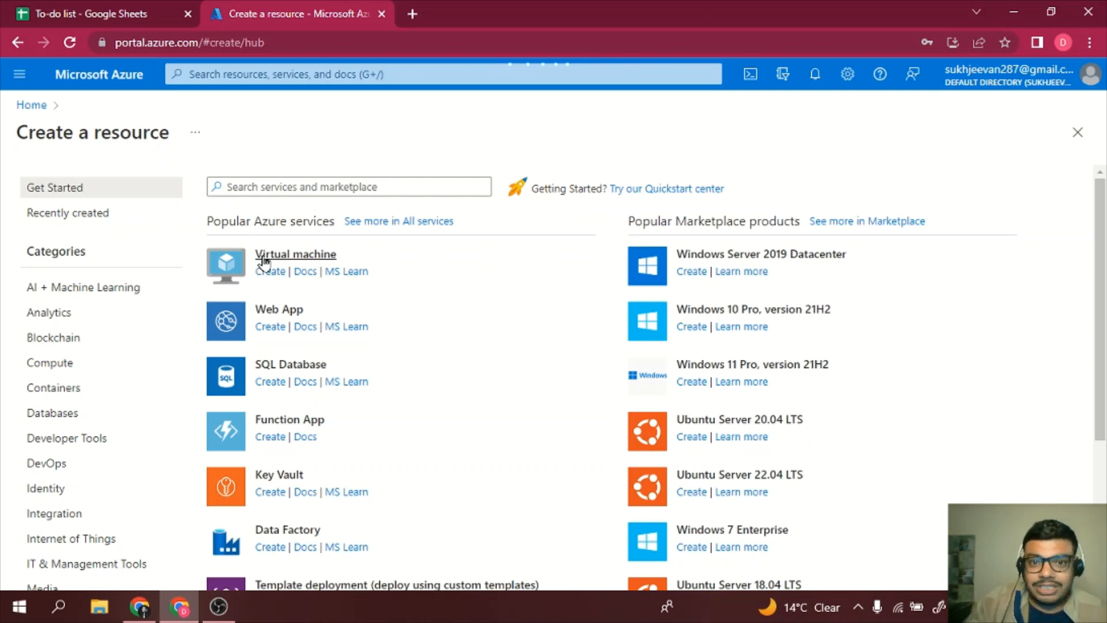
- Start a new virtual machine and scroll Basics to Project details with subscription Azure for Students
click(264, 258)
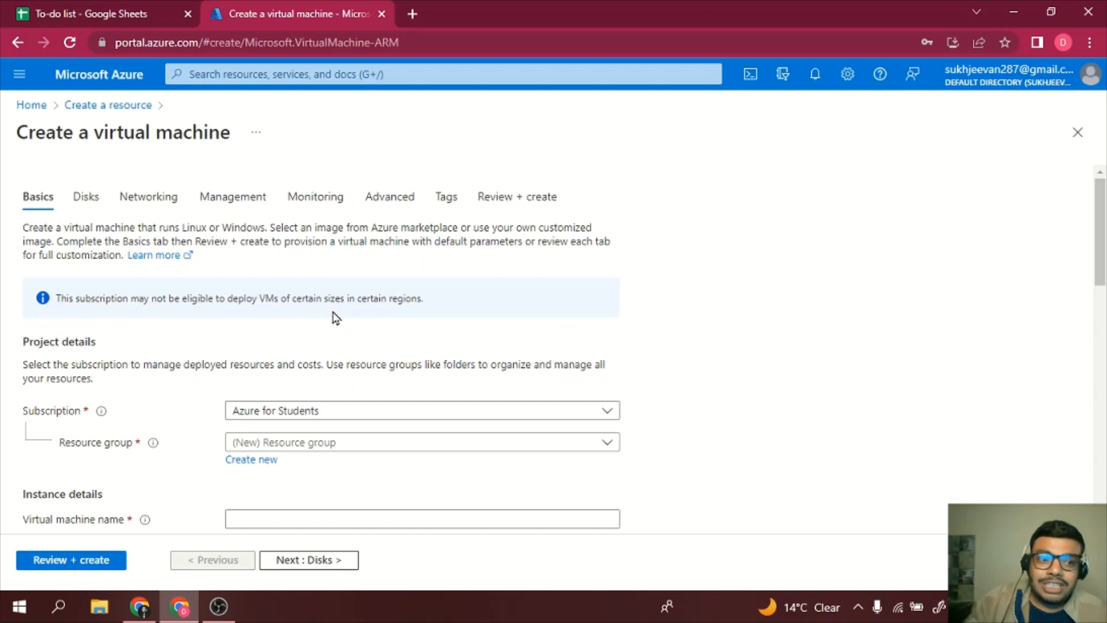
scroll(336, 317, down, 1)
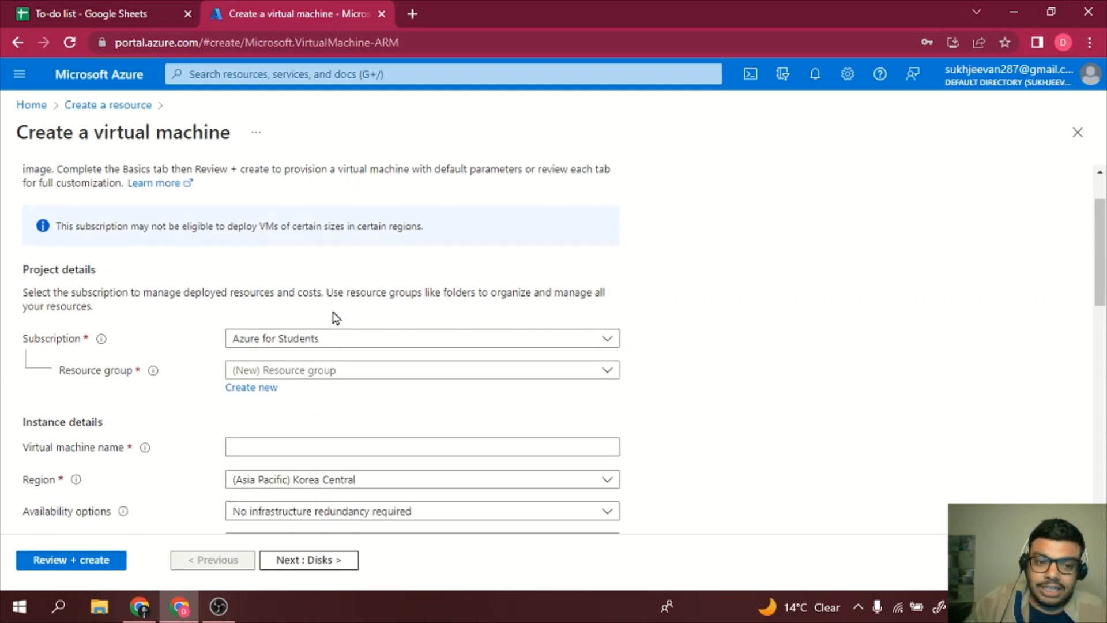
scroll(336, 317, down, 1)
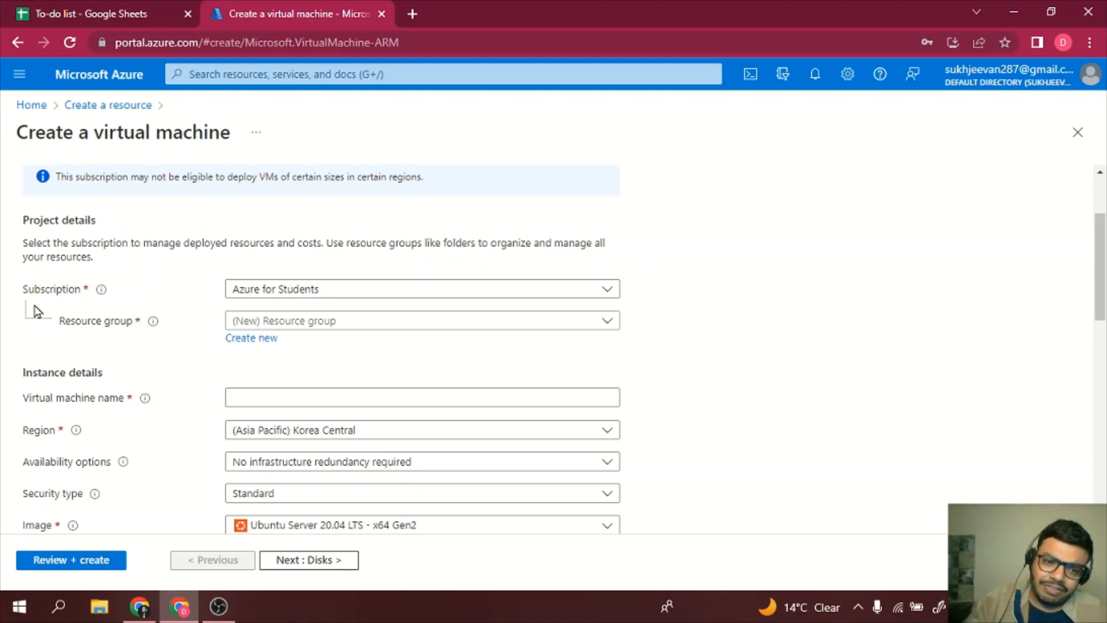
- Put the VM in resource group parentRG and enter the virtual machine's name
click(305, 326)
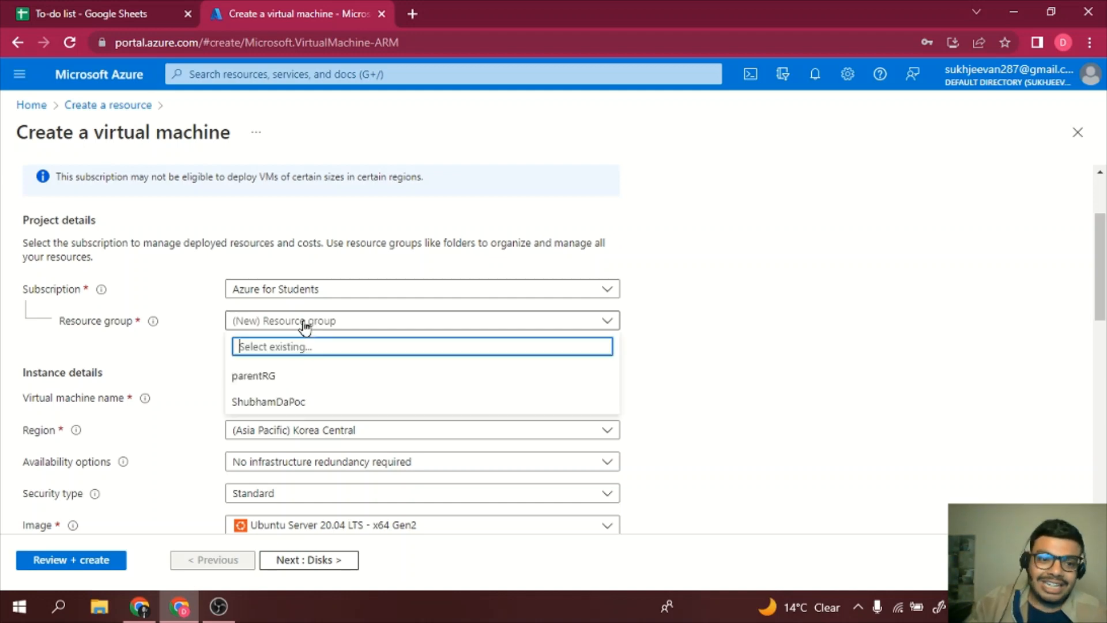
click(304, 378)
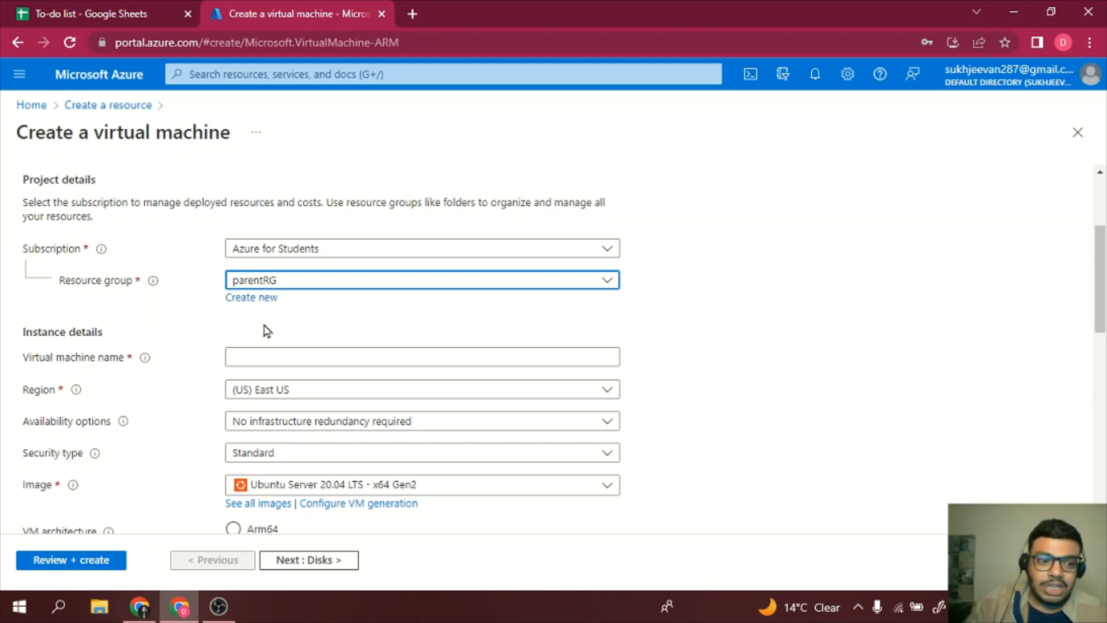
scroll(267, 331, down, 1)
click(292, 282)
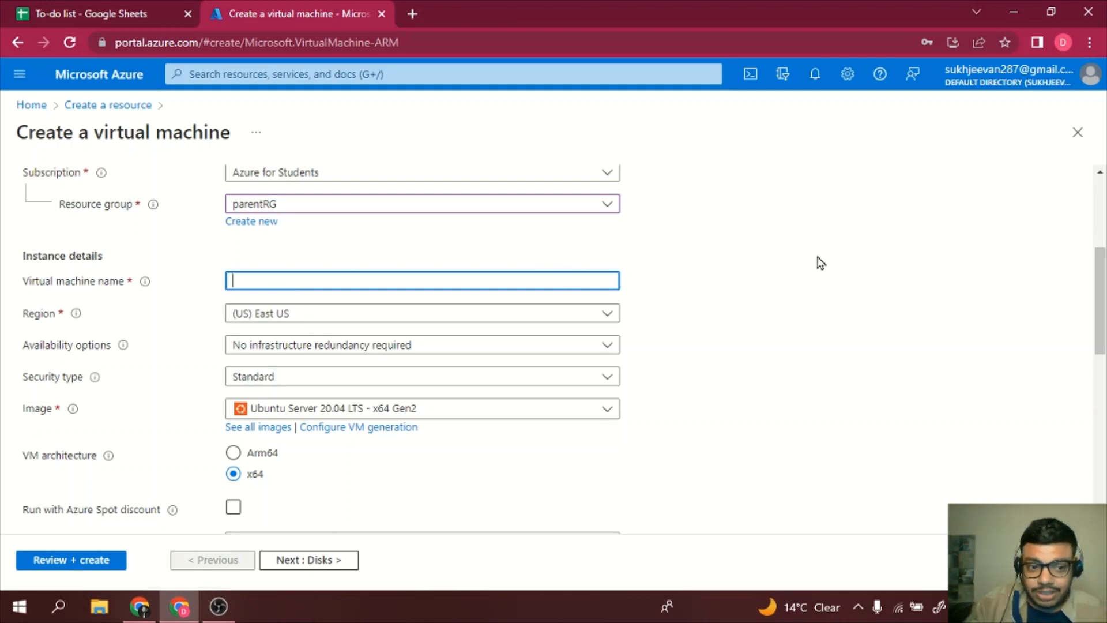
text(Su)
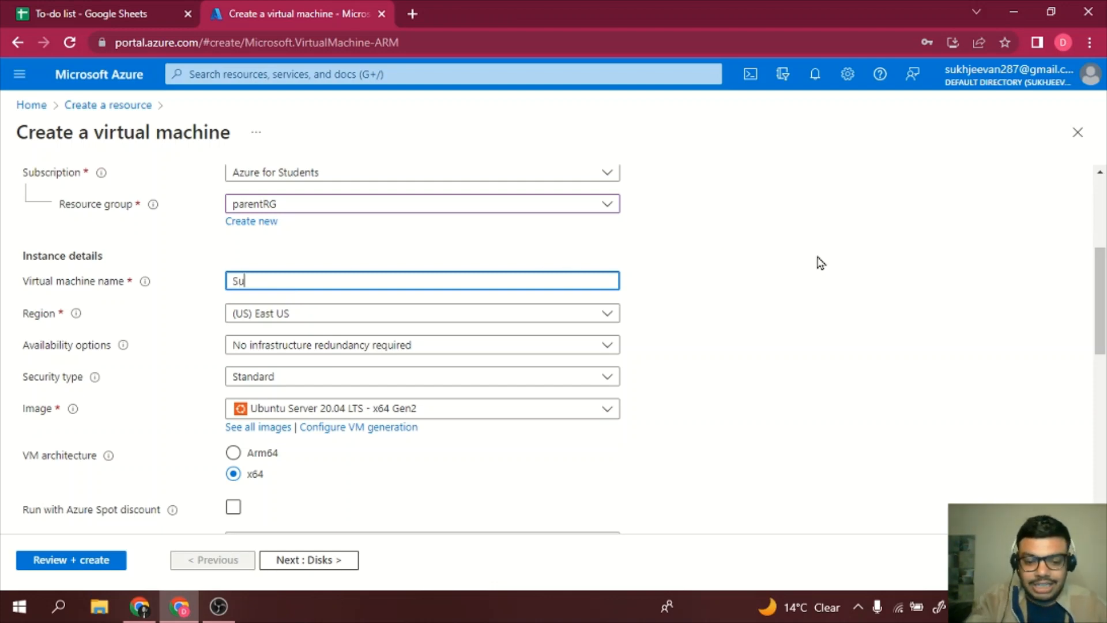
text(khjeevans)
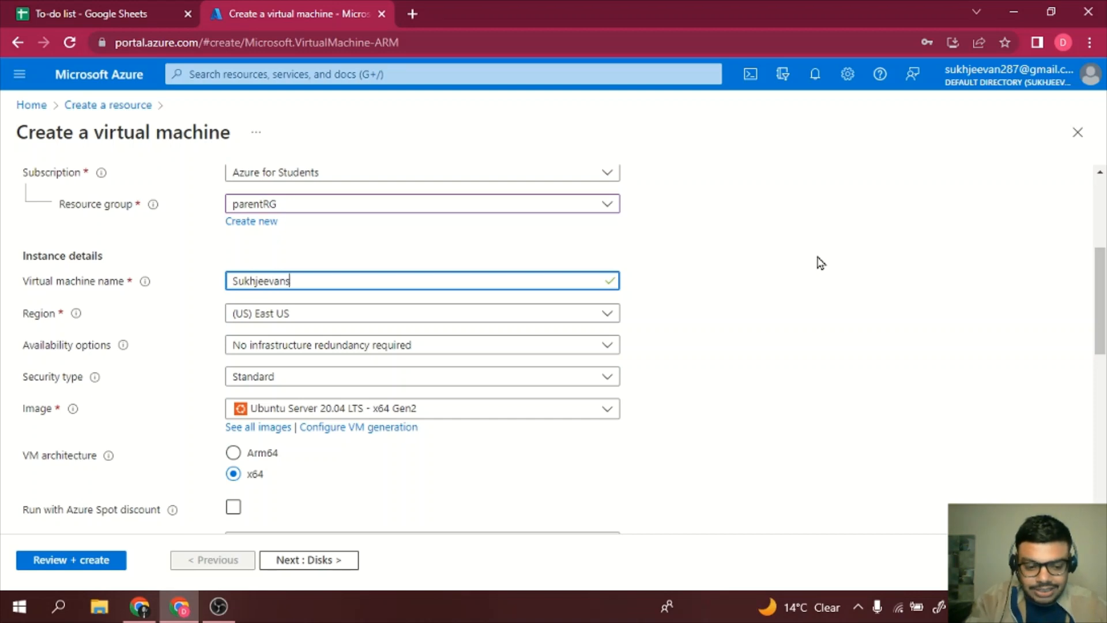
text(VM)
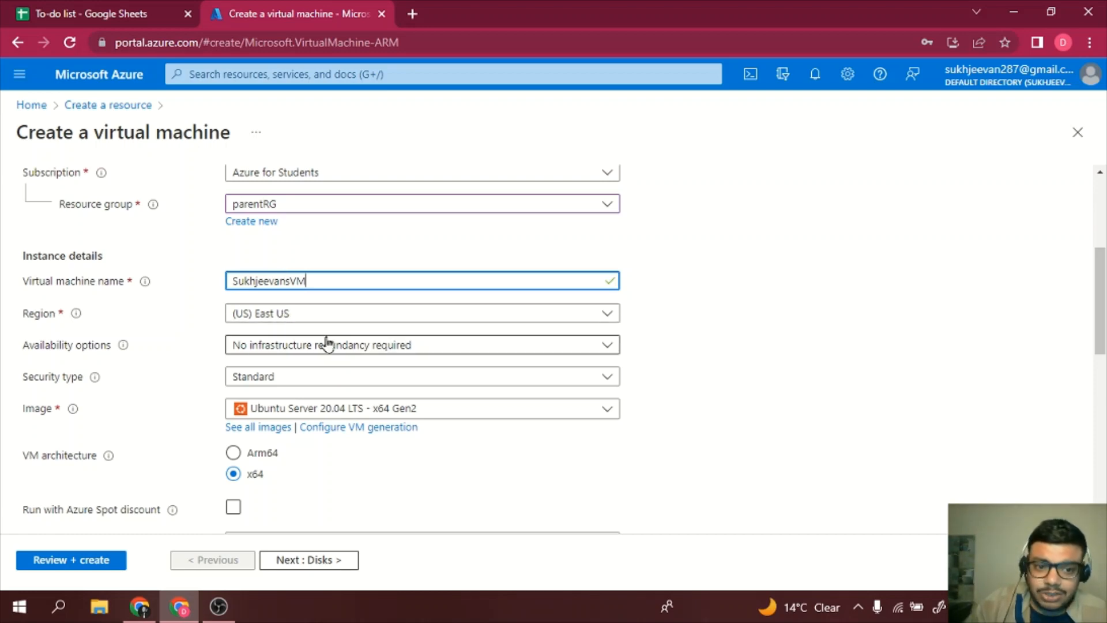
scroll(286, 343, down, 2)
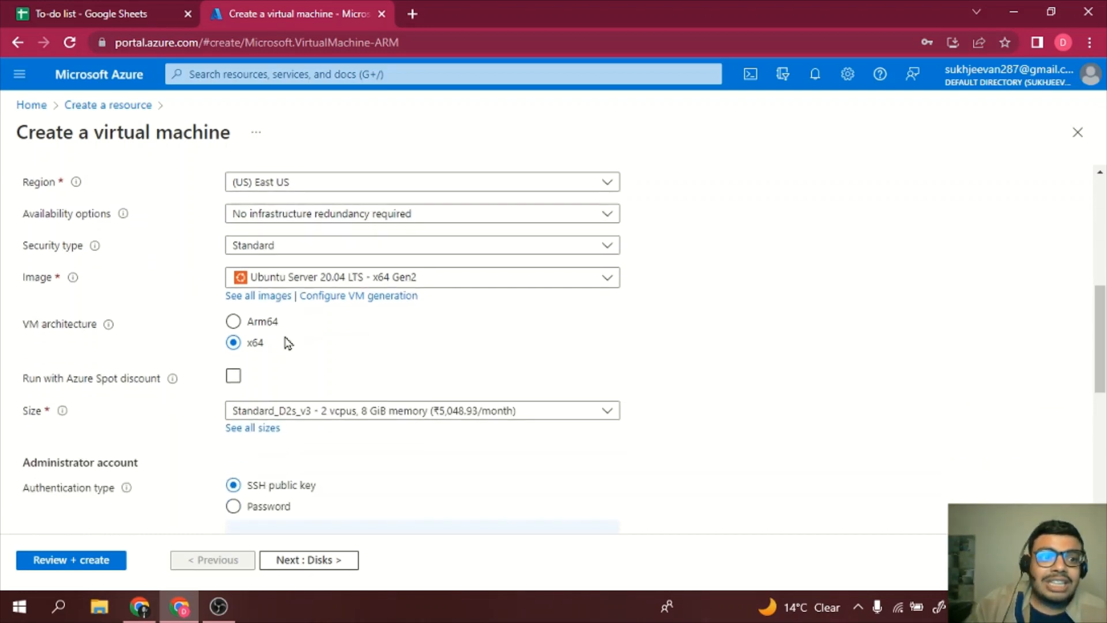
scroll(288, 344, up, 1)
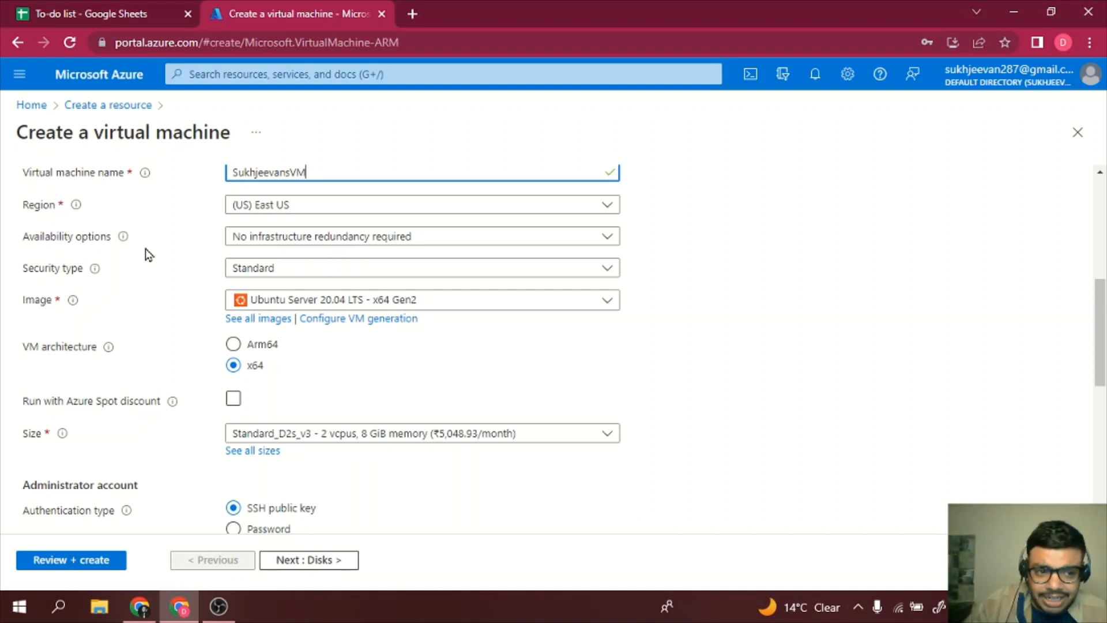
- Choose the Windows 10 Pro, version 21H2 - x64 Gen2 image and review the settings below
click(468, 308)
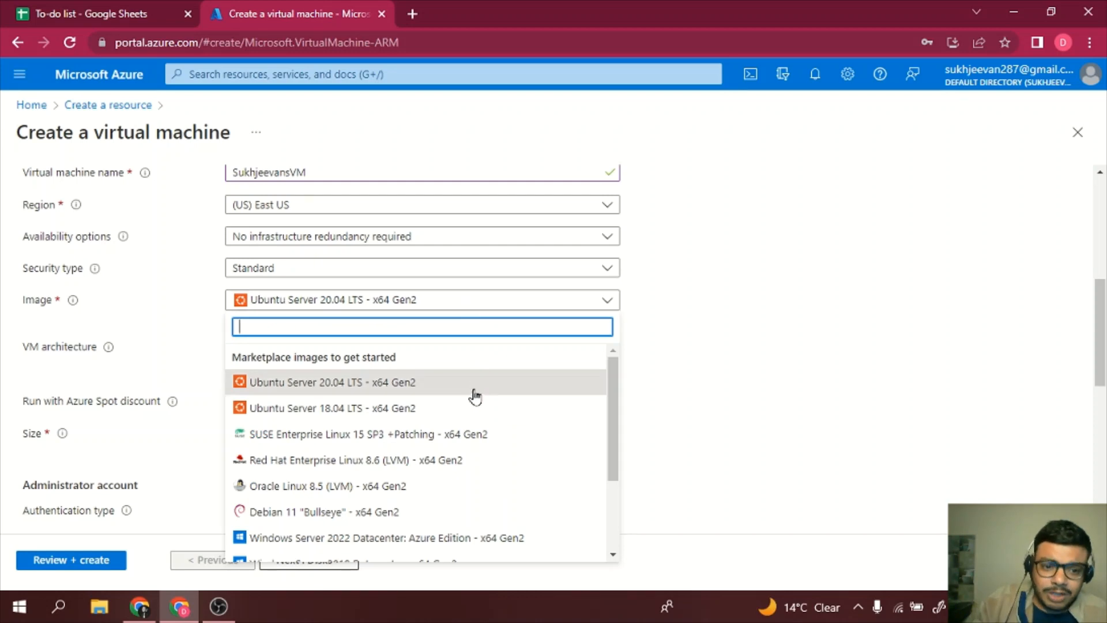
scroll(473, 394, down, 3)
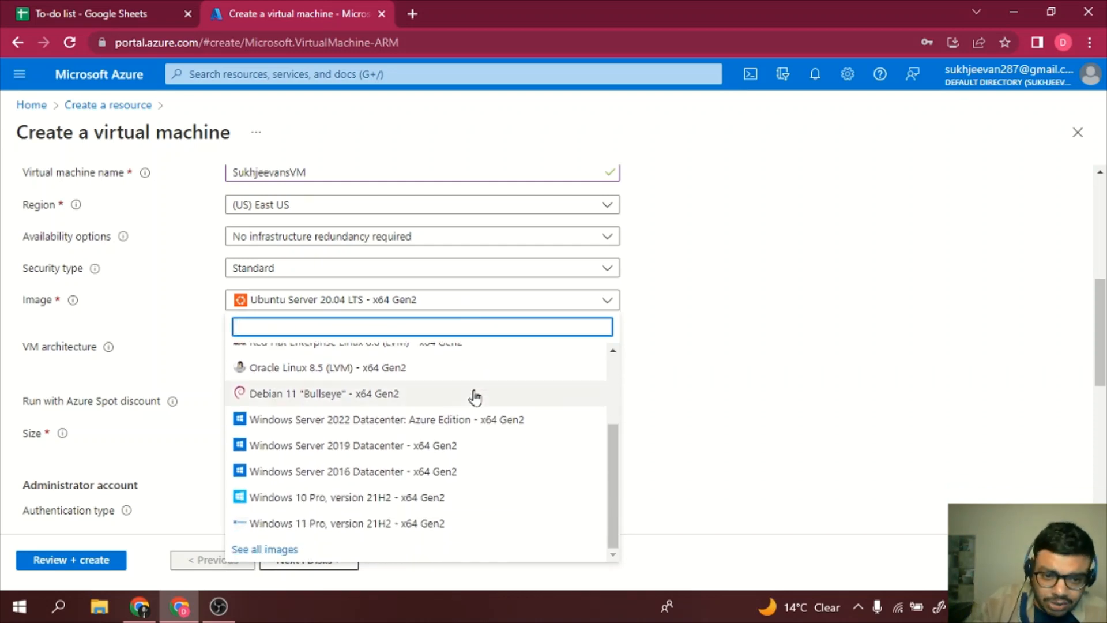
click(374, 500)
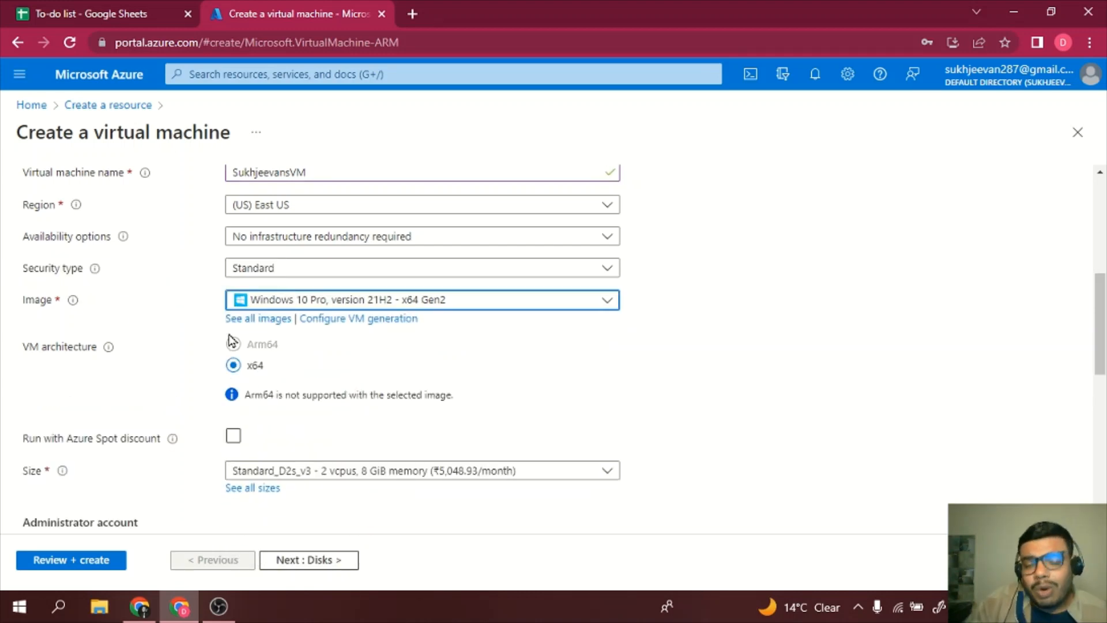
scroll(509, 330, down, 1)
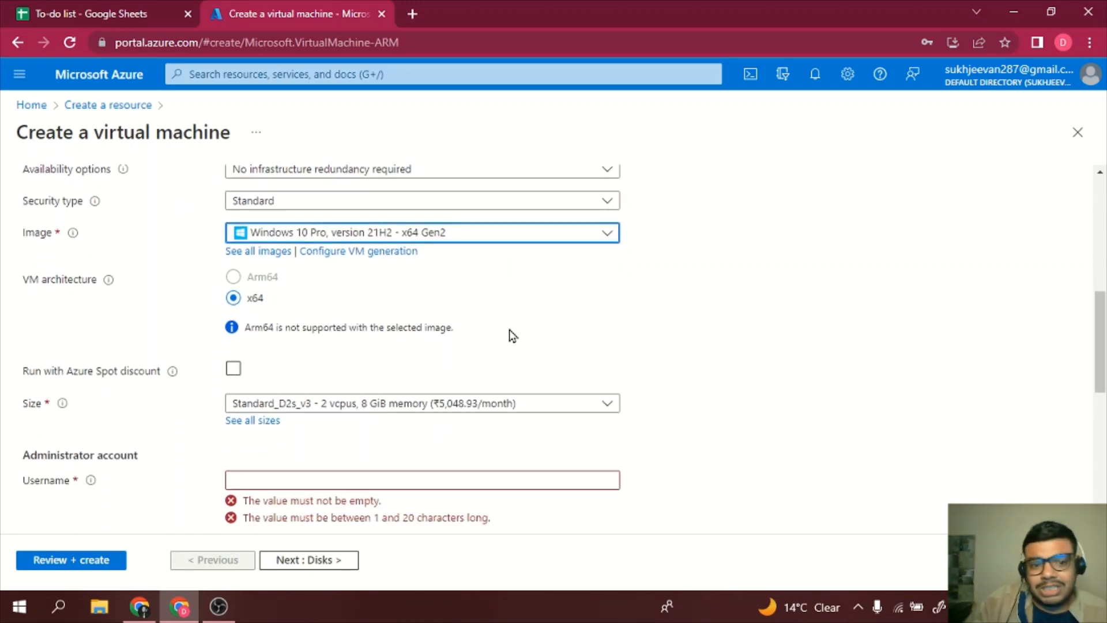
scroll(510, 330, up, 1)
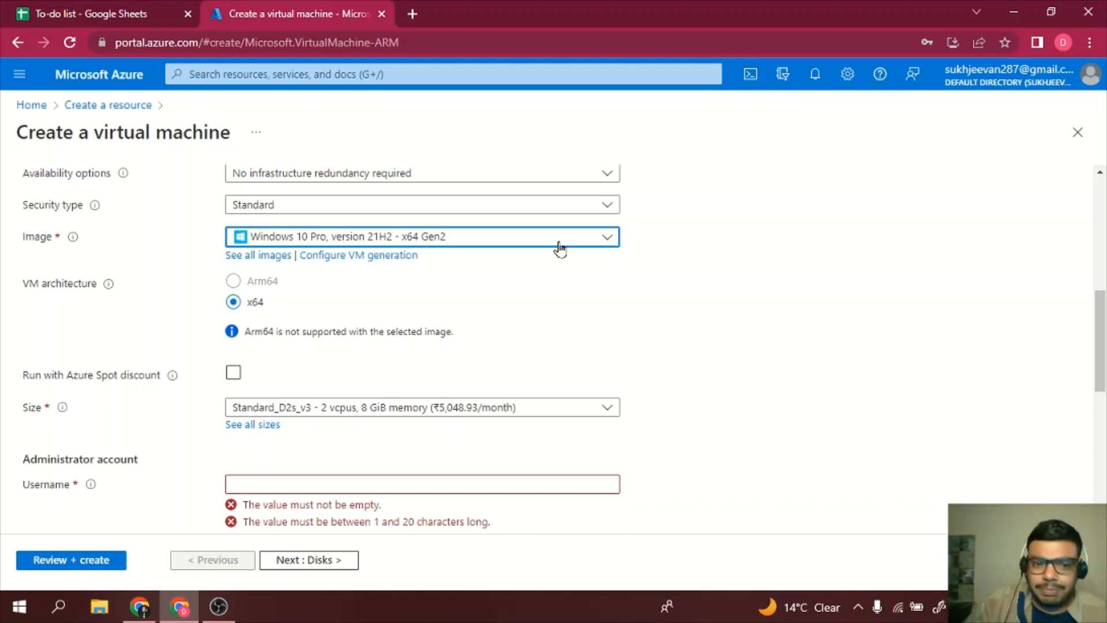
scroll(557, 277, down, 1)
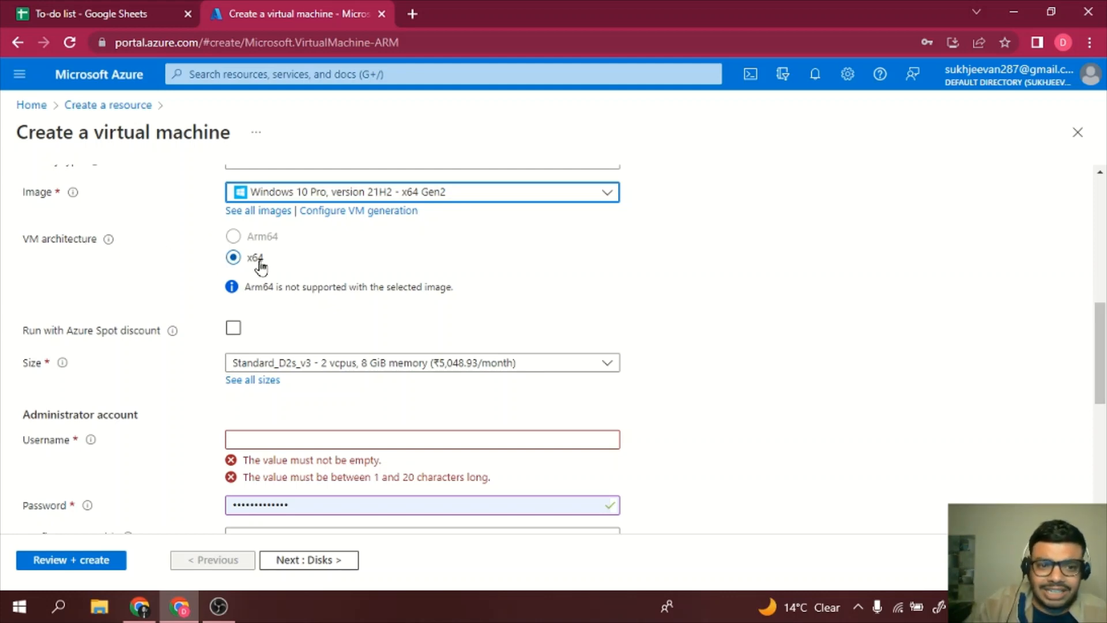
scroll(261, 266, down, 2)
scroll(261, 266, up, 3)
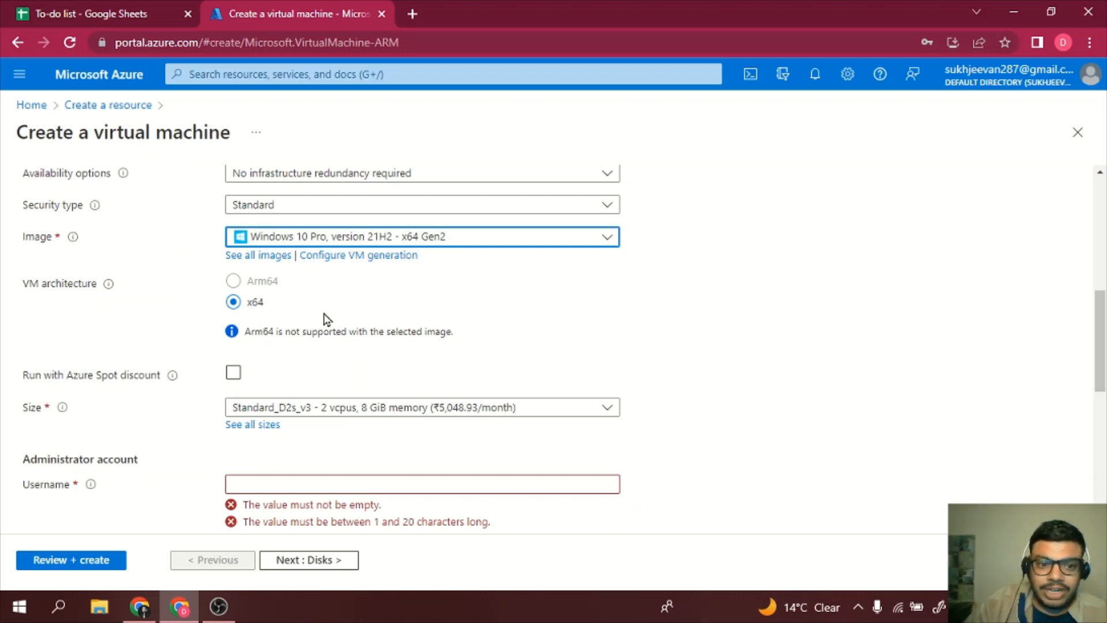
scroll(327, 316, down, 2)
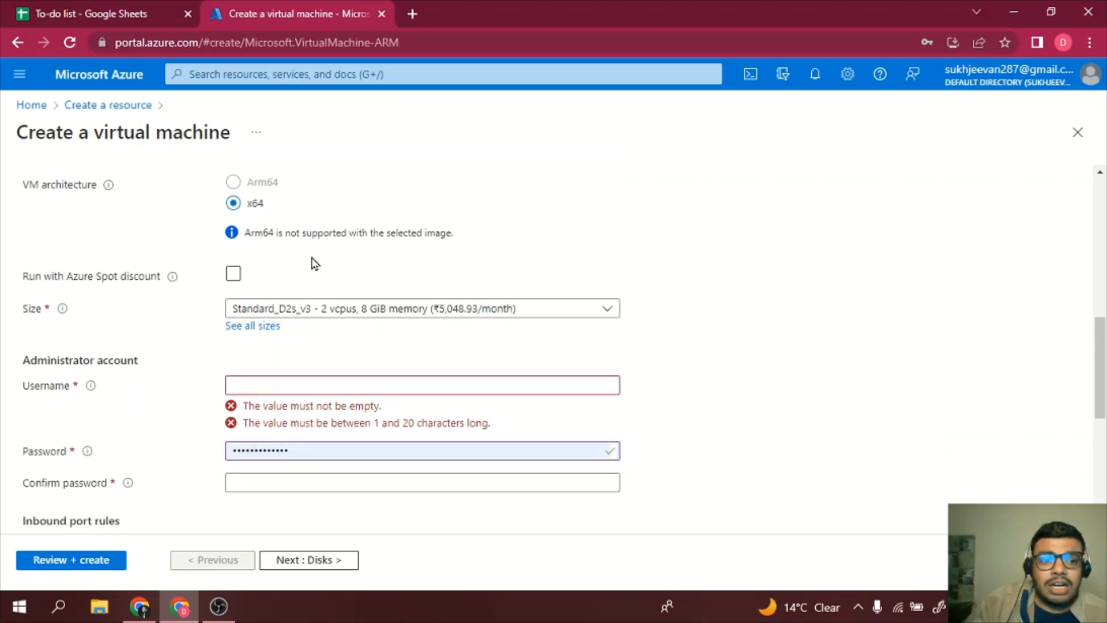
mouse_move(173, 278)
scroll(410, 297, down, 2)
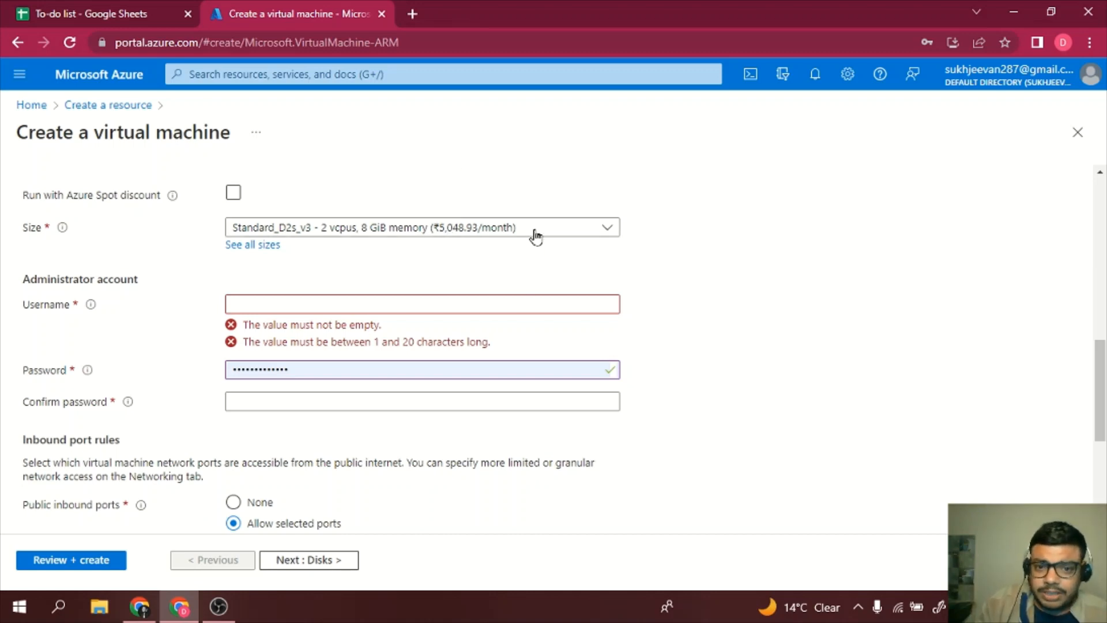
click(258, 246)
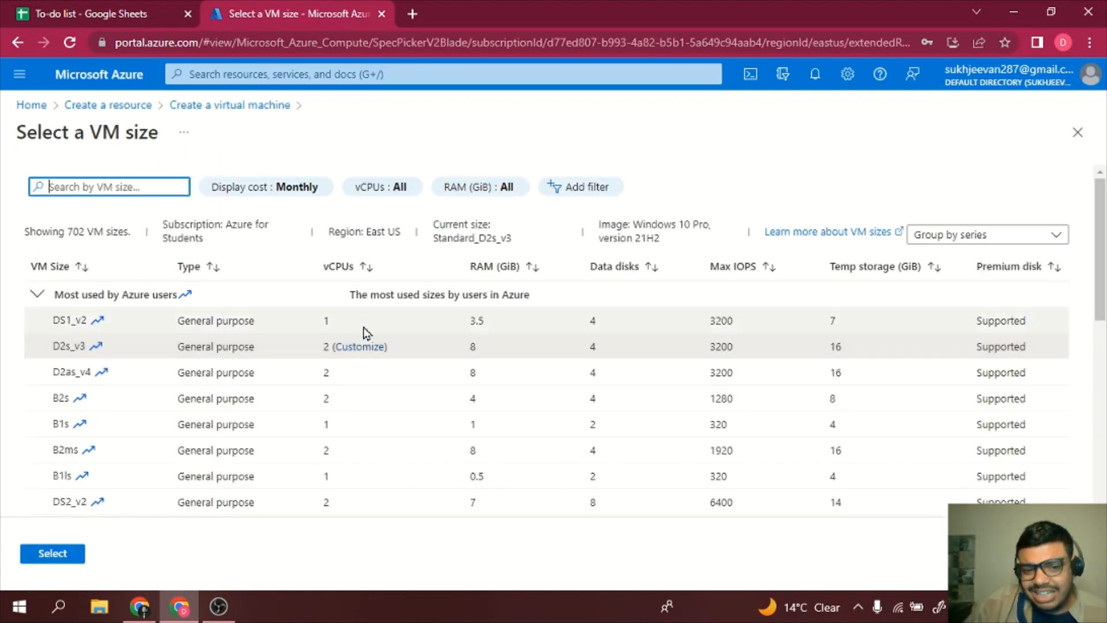
scroll(421, 407, down, 5)
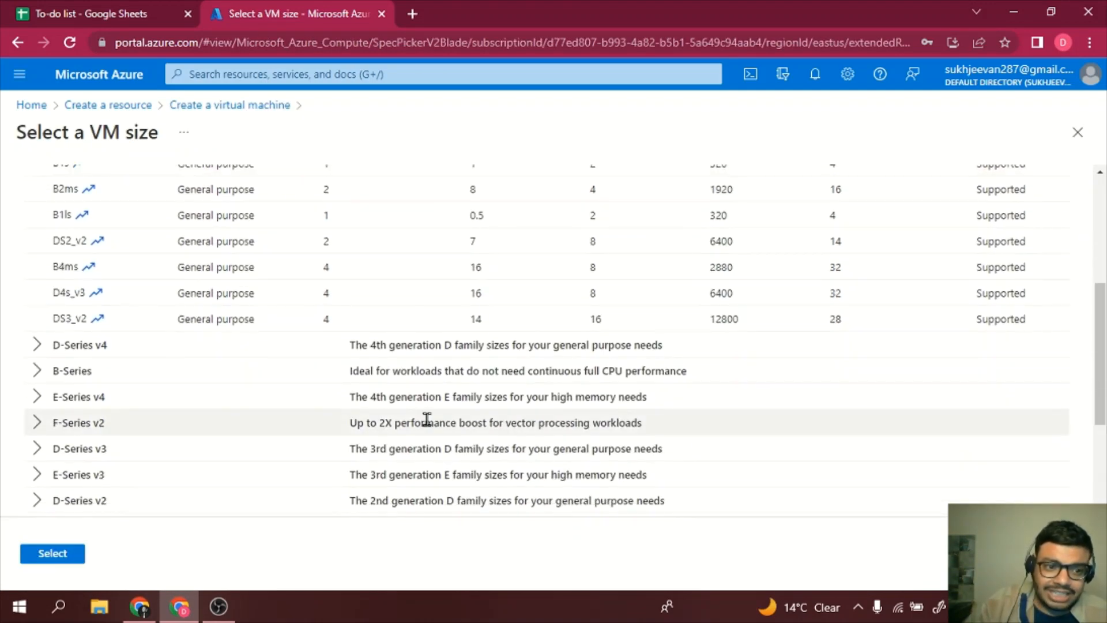
scroll(427, 419, up, 5)
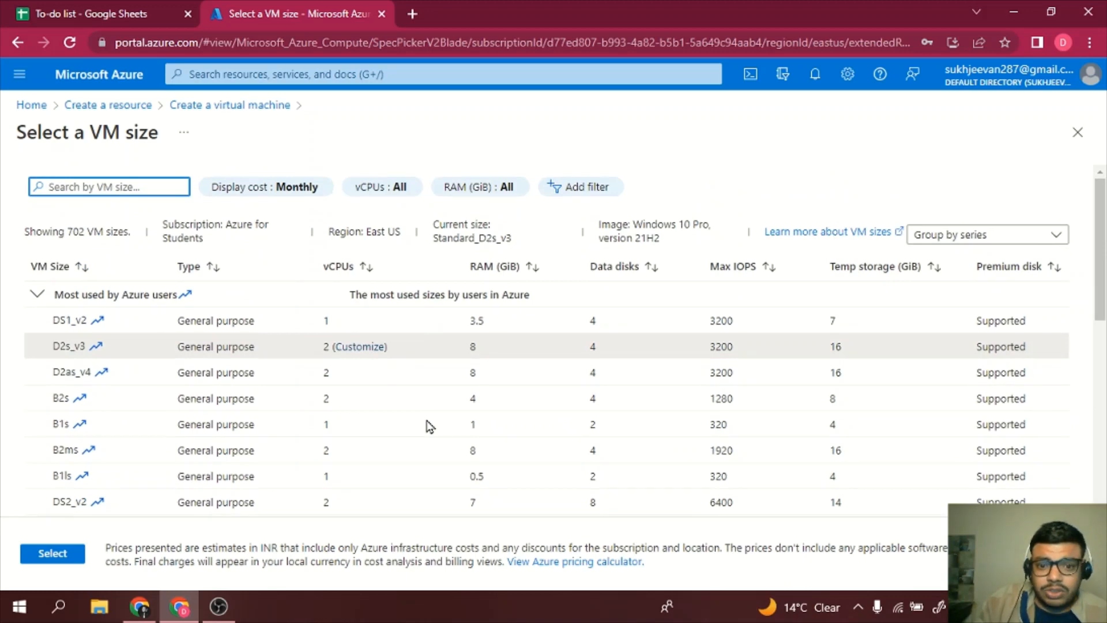
scroll(430, 426, down, 1)
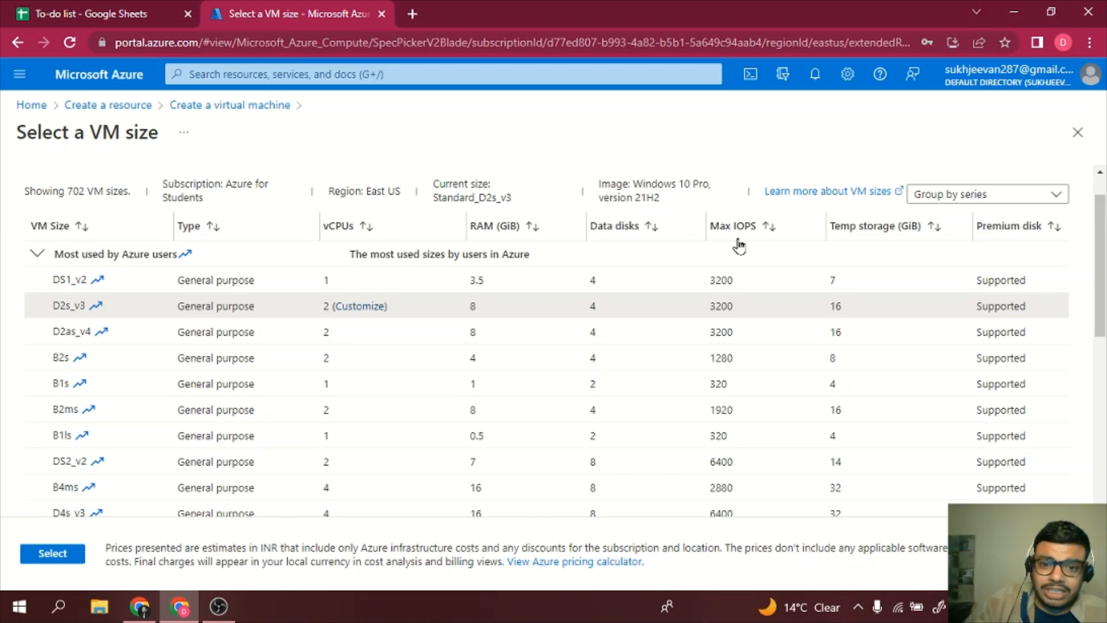
scroll(735, 428, down, 2)
scroll(735, 428, up, 2)
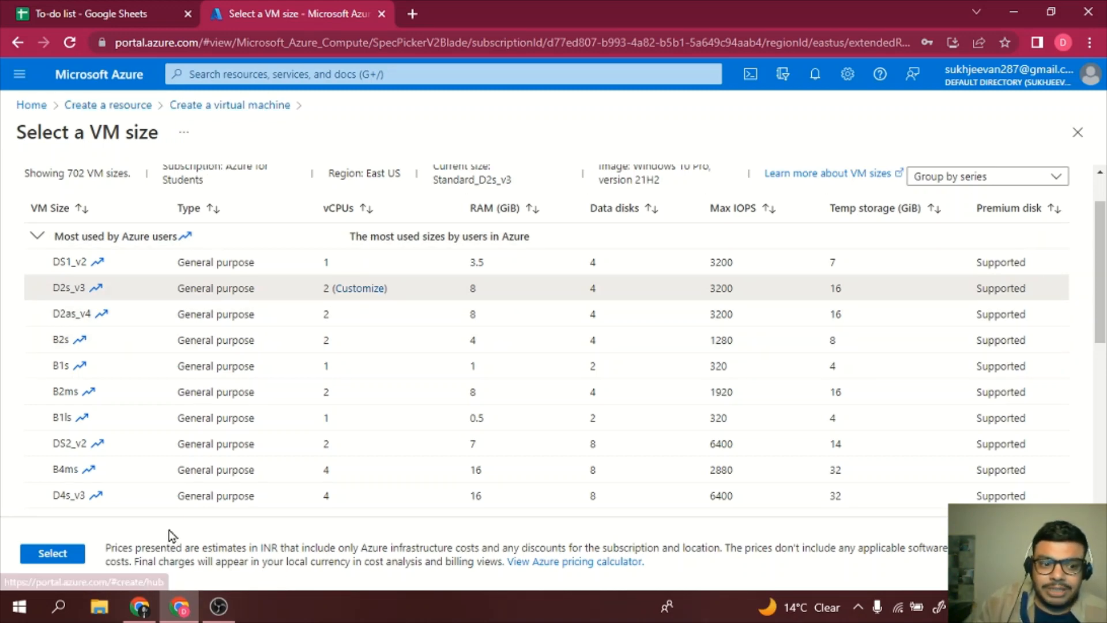
click(52, 553)
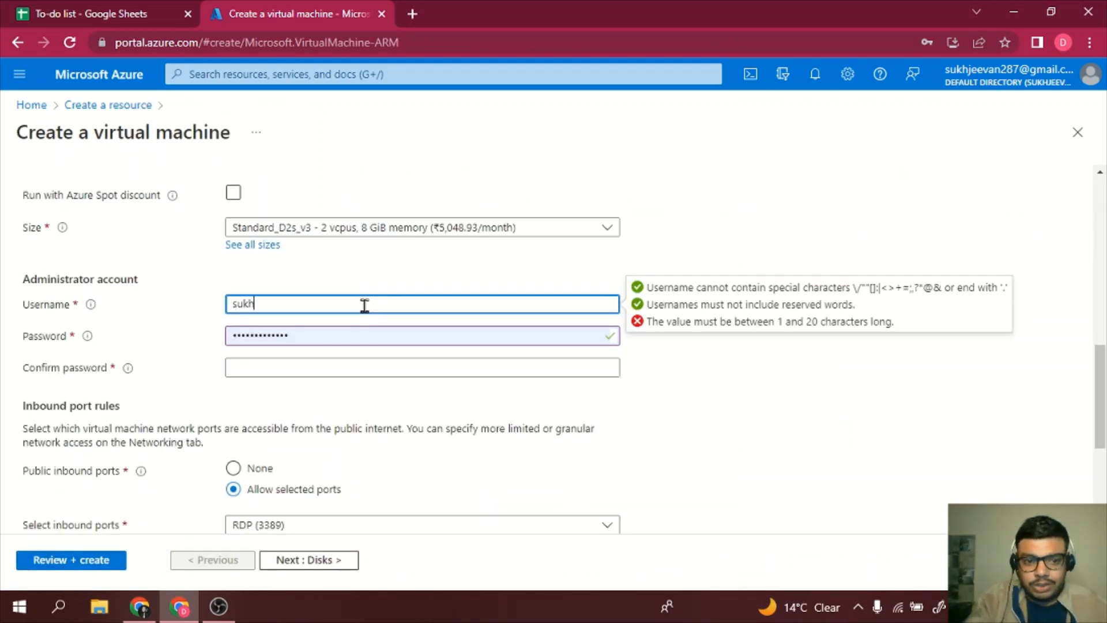
- Enter the administrator password and re-enter it under Confirm password so both match
click(366, 336)
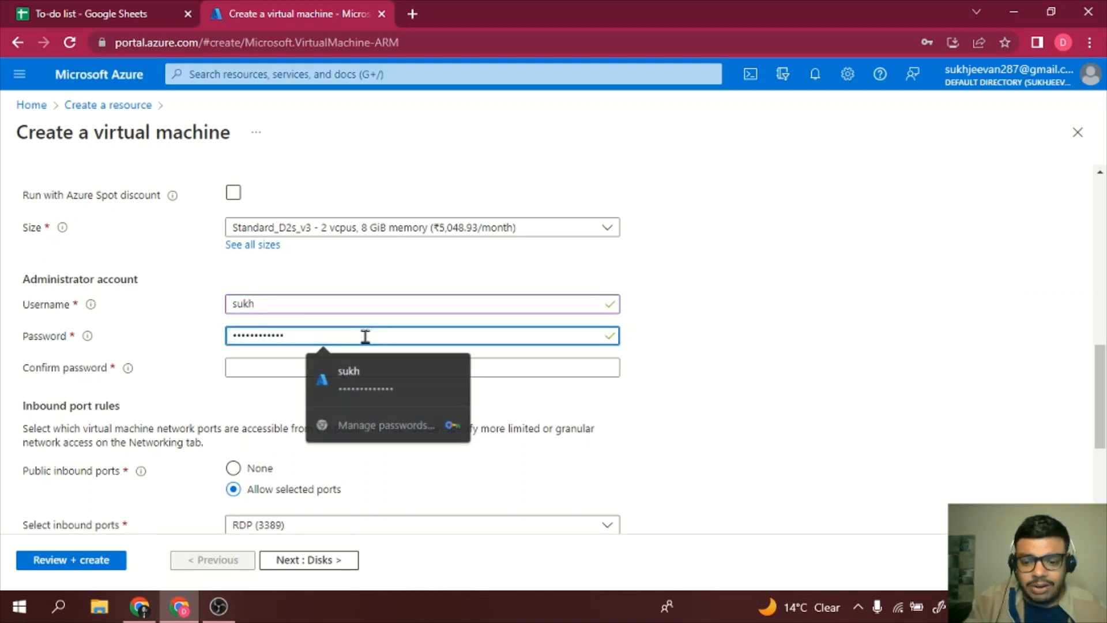
key(BackSpace)
key(BackSpace)
key(BackSpace)
key(BackSpace)
key(BackSpace)
key(BackSpace)
key(BackSpace)
key(BackSpace)
key(BackSpace)
key(BackSpace)
key(BackSpace)
key(BackSpace)
key(BackSpace)
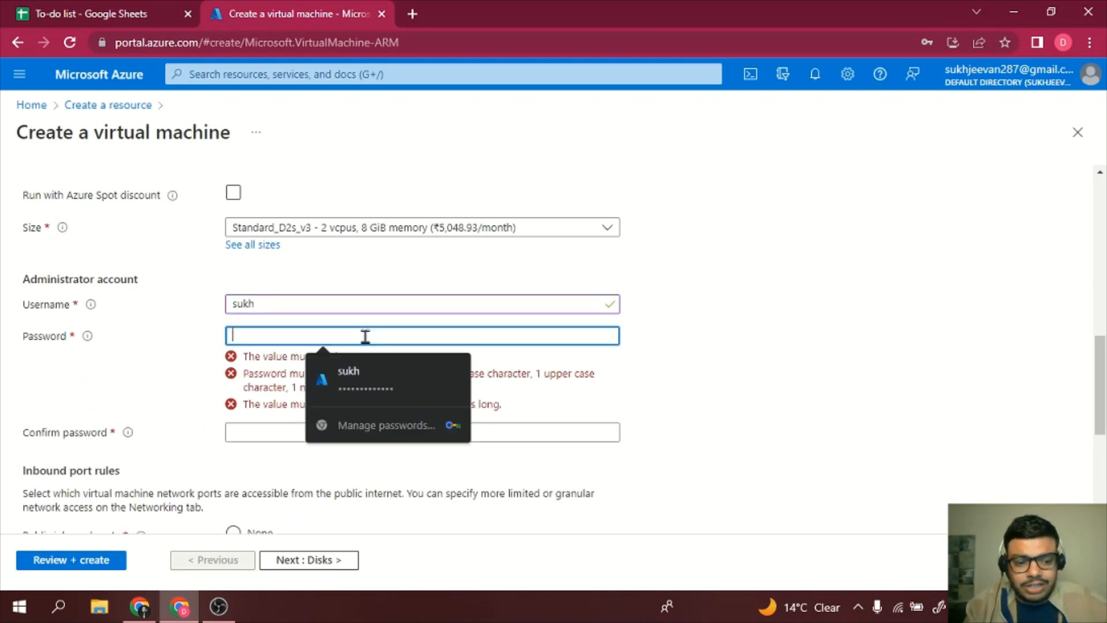
text(S)
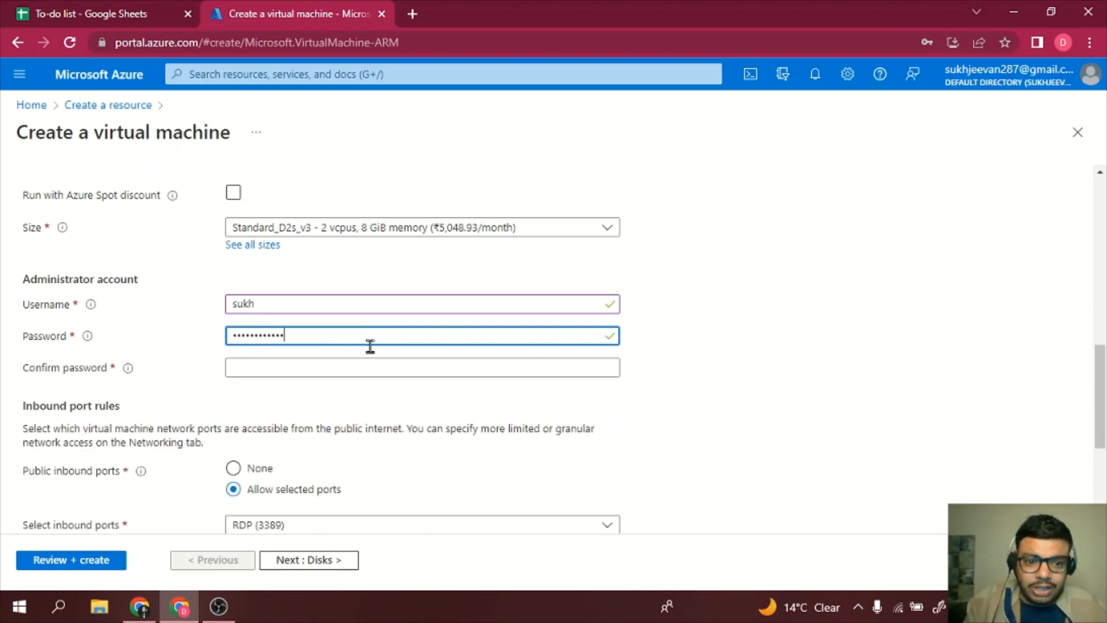
click(376, 364)
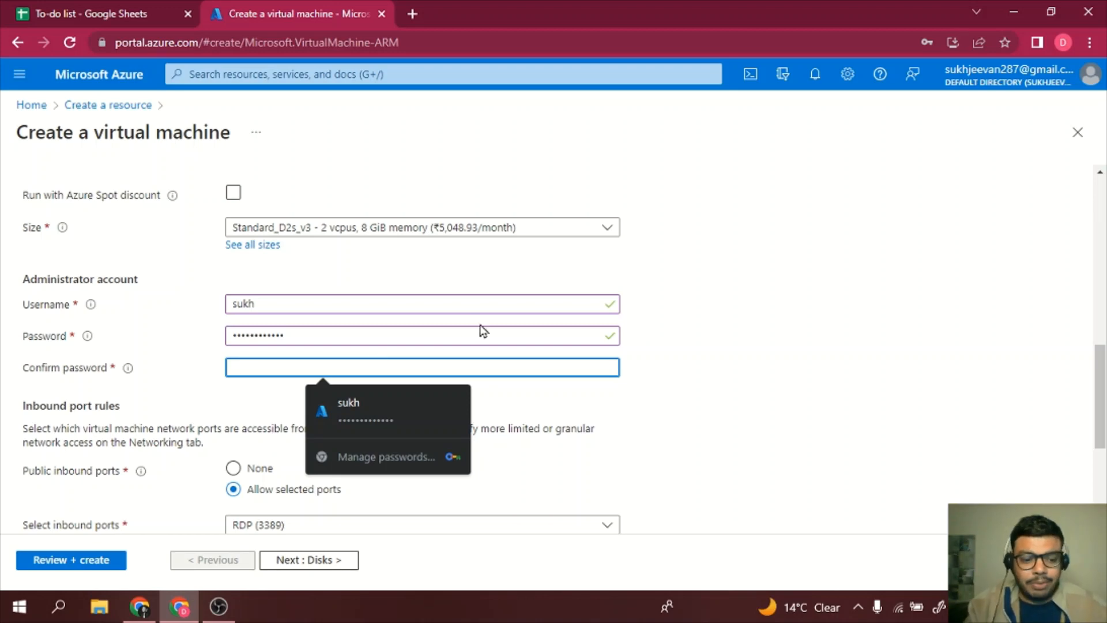
text(S)
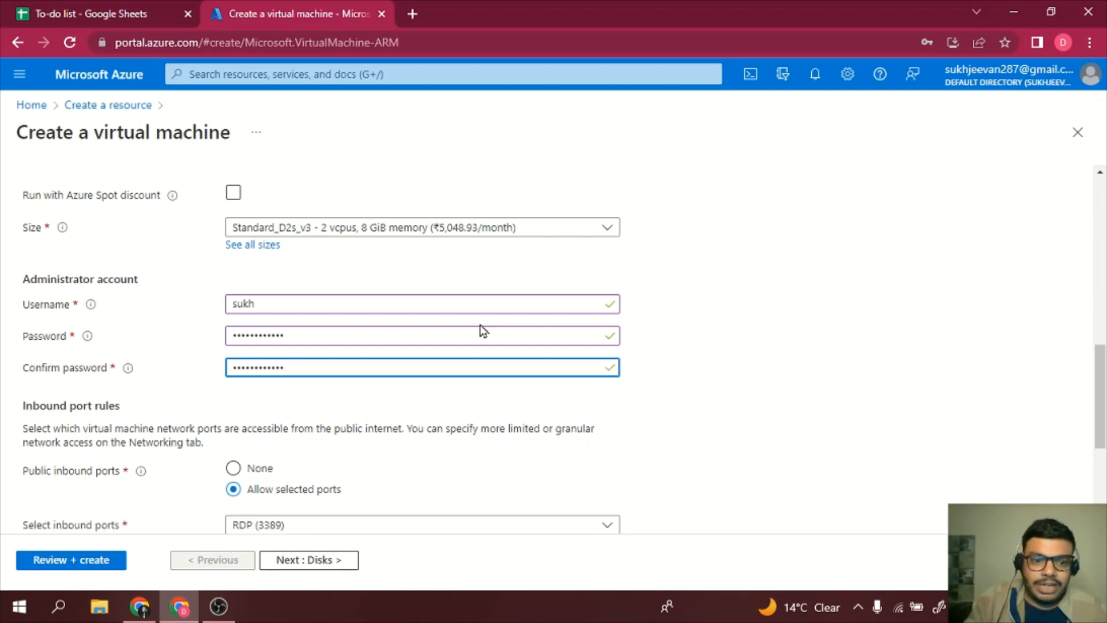
scroll(744, 389, down, 1)
scroll(745, 389, down, 2)
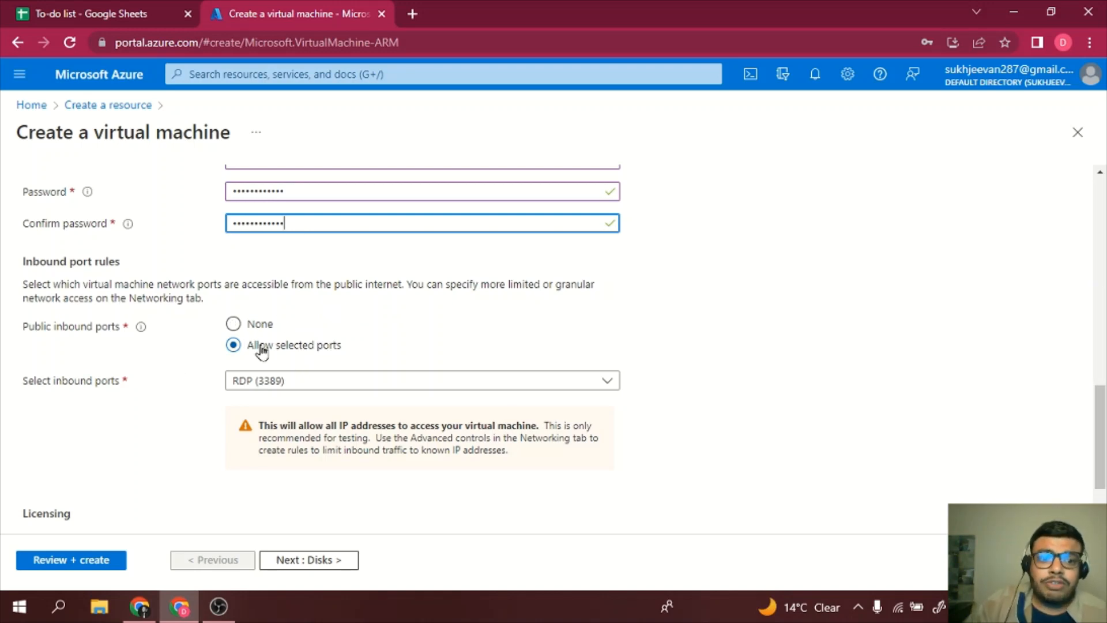
- Set Public inbound ports to None
click(346, 386)
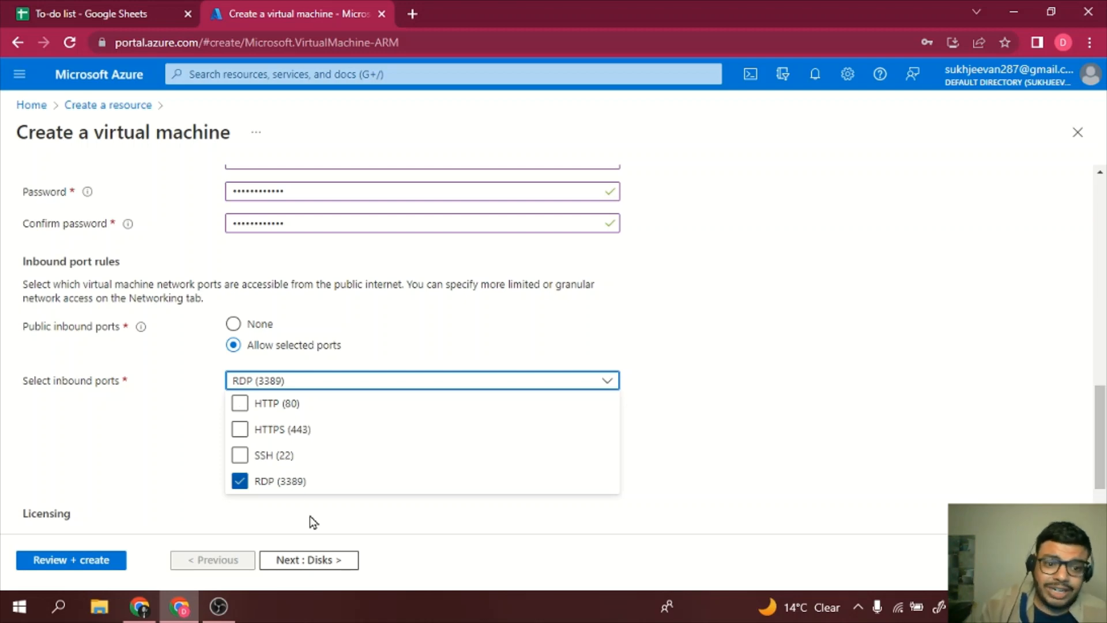
click(741, 451)
click(232, 324)
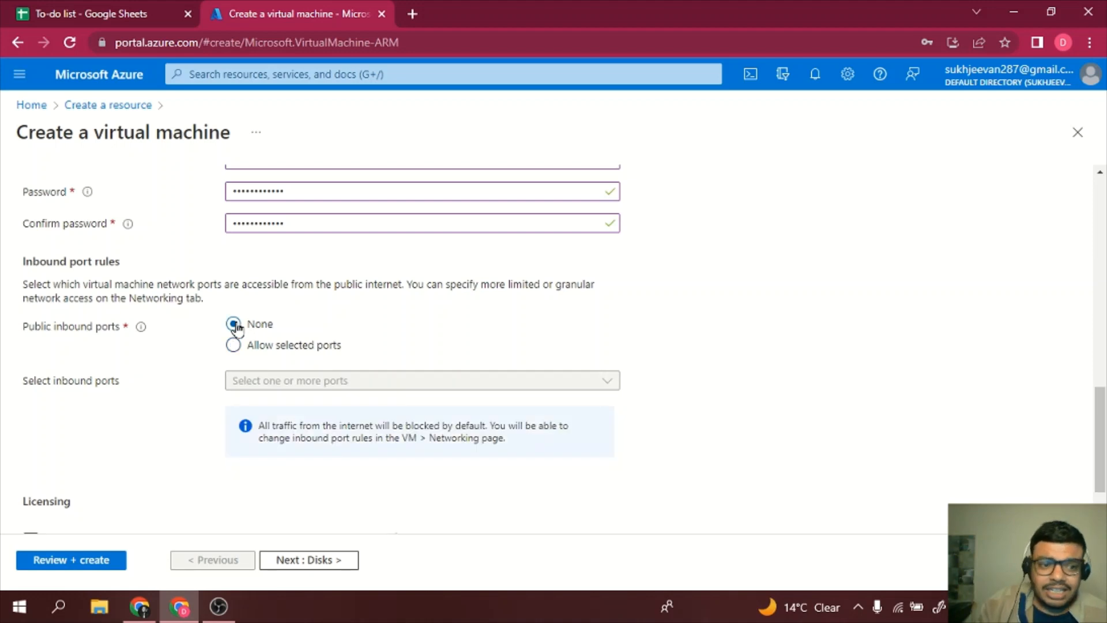
- Confirm Windows 10/11 license eligibility and start Review + create
scroll(259, 461, down, 2)
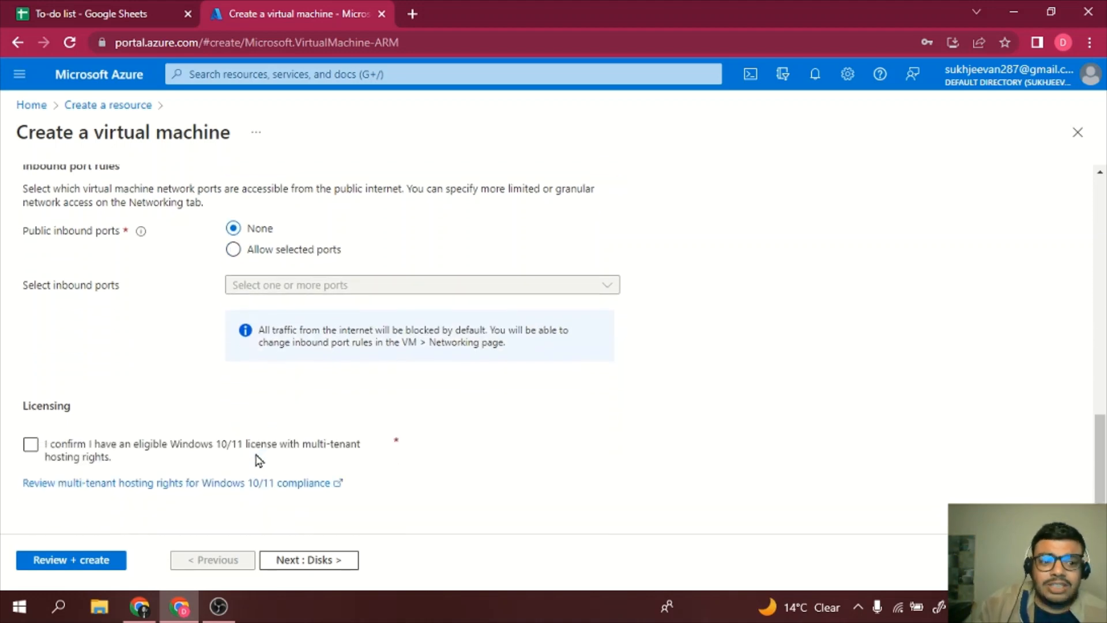
click(31, 444)
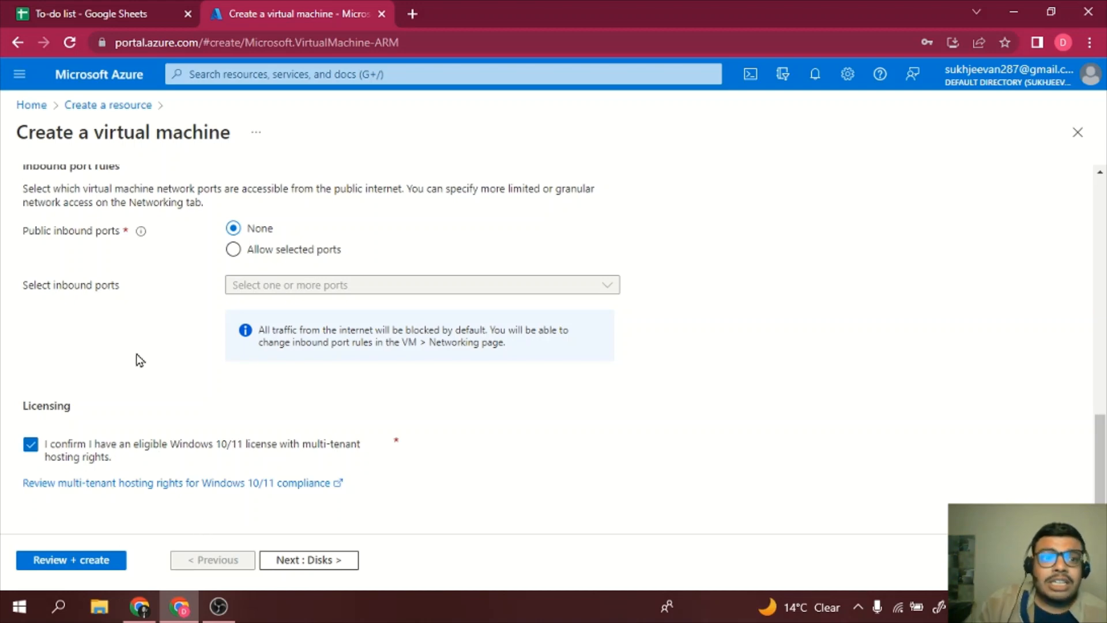
click(93, 562)
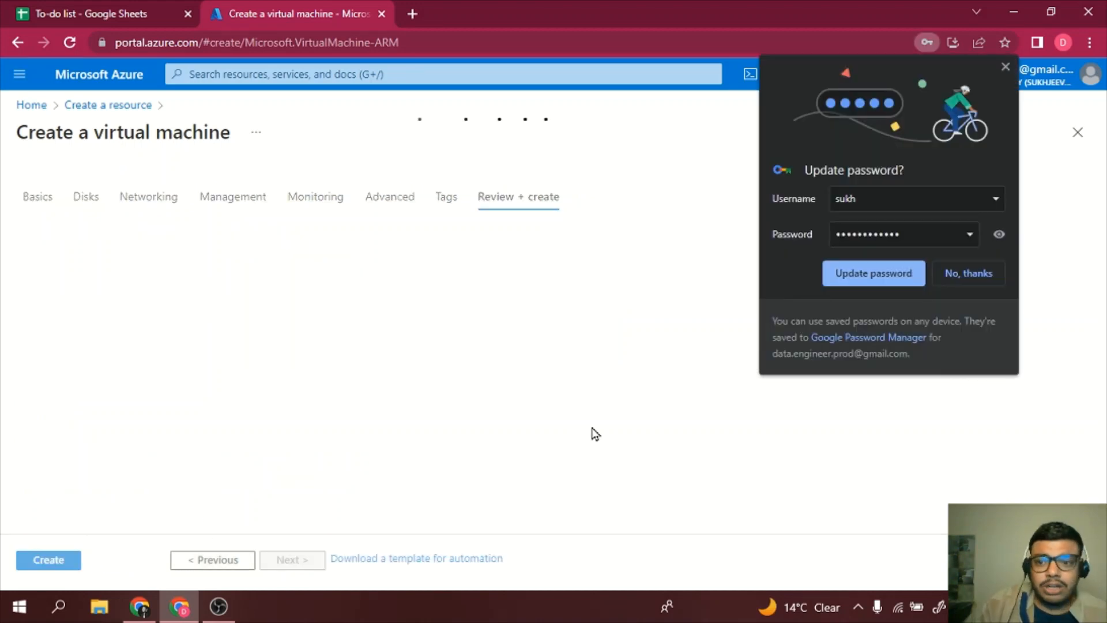
- Dismiss Chrome's password-update prompt and bring up the VM's Disks settings
click(987, 279)
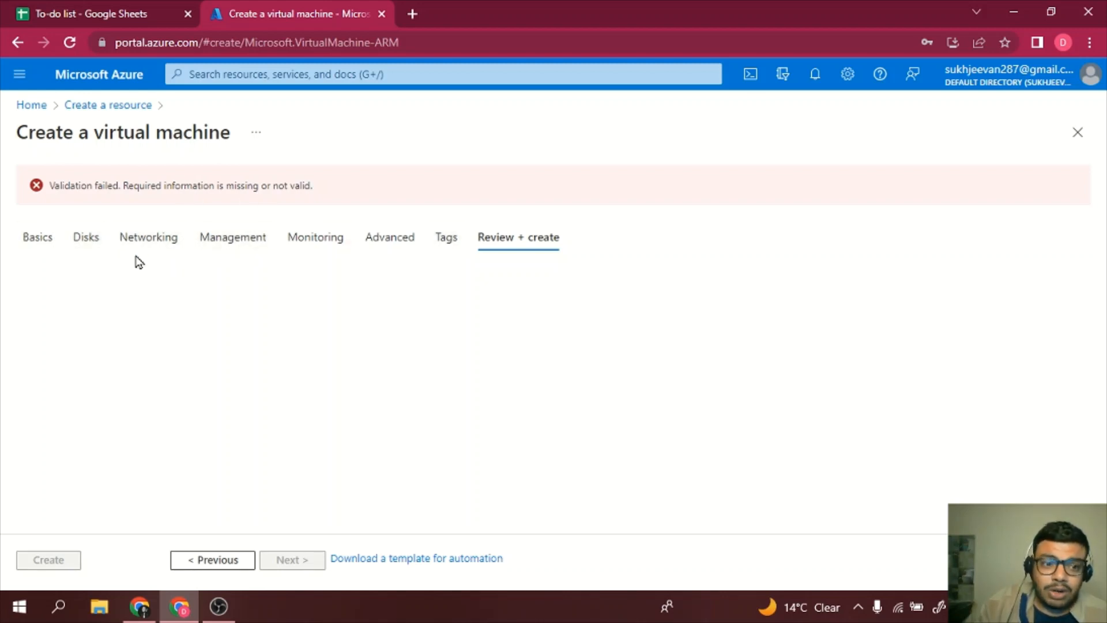
click(91, 236)
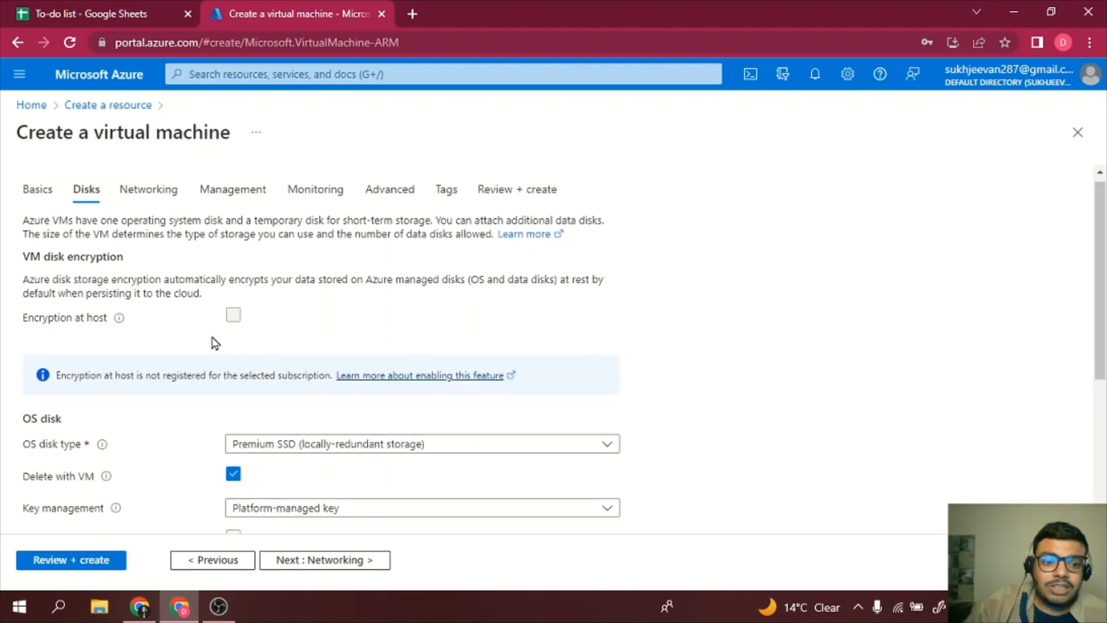
scroll(213, 341, down, 3)
scroll(213, 341, up, 3)
click(39, 196)
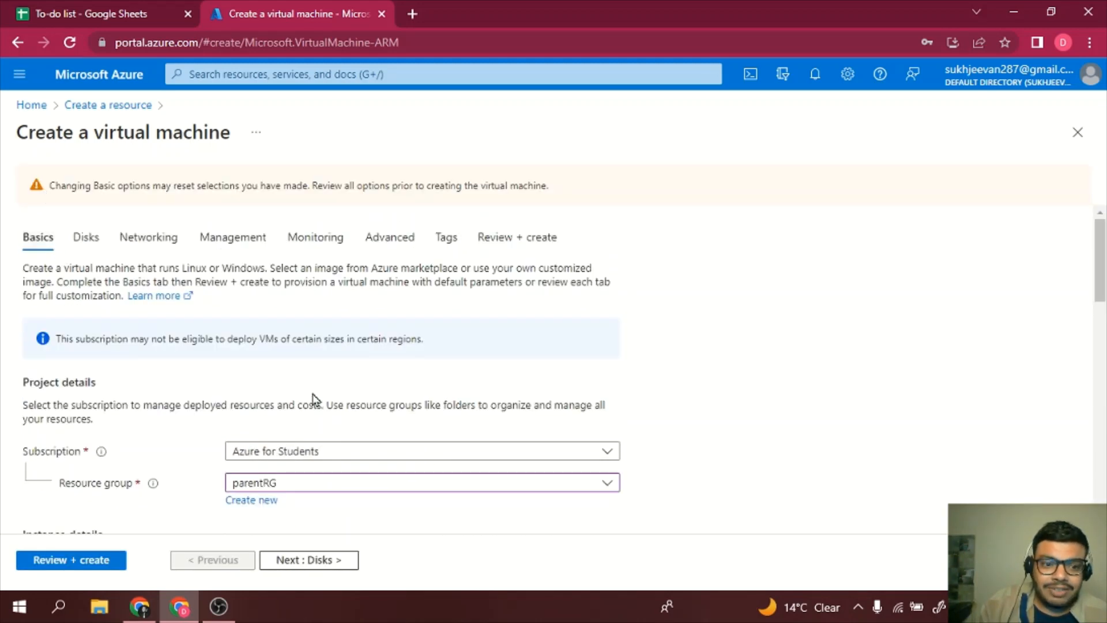
scroll(313, 397, down, 15)
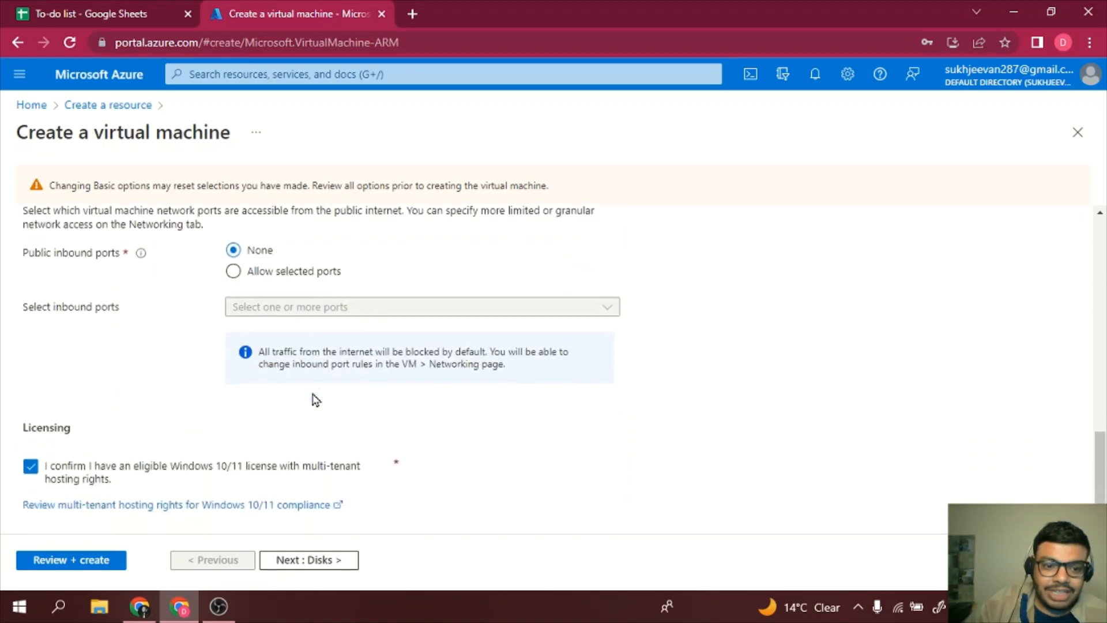
scroll(313, 397, up, 15)
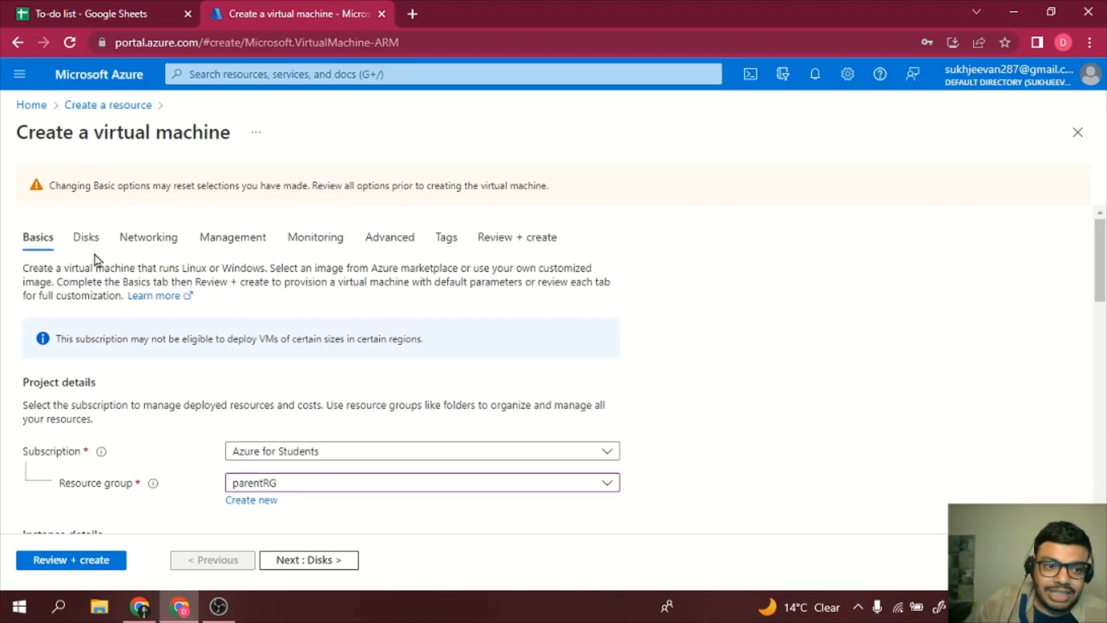
click(88, 240)
scroll(215, 376, down, 2)
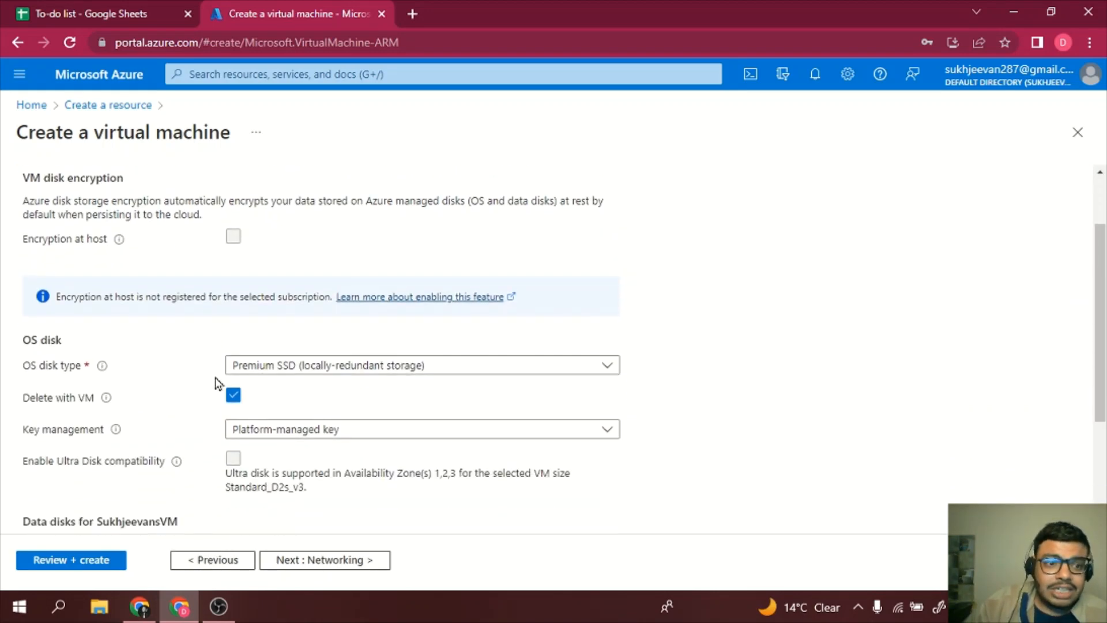
scroll(216, 383, down, 1)
scroll(217, 384, up, 1)
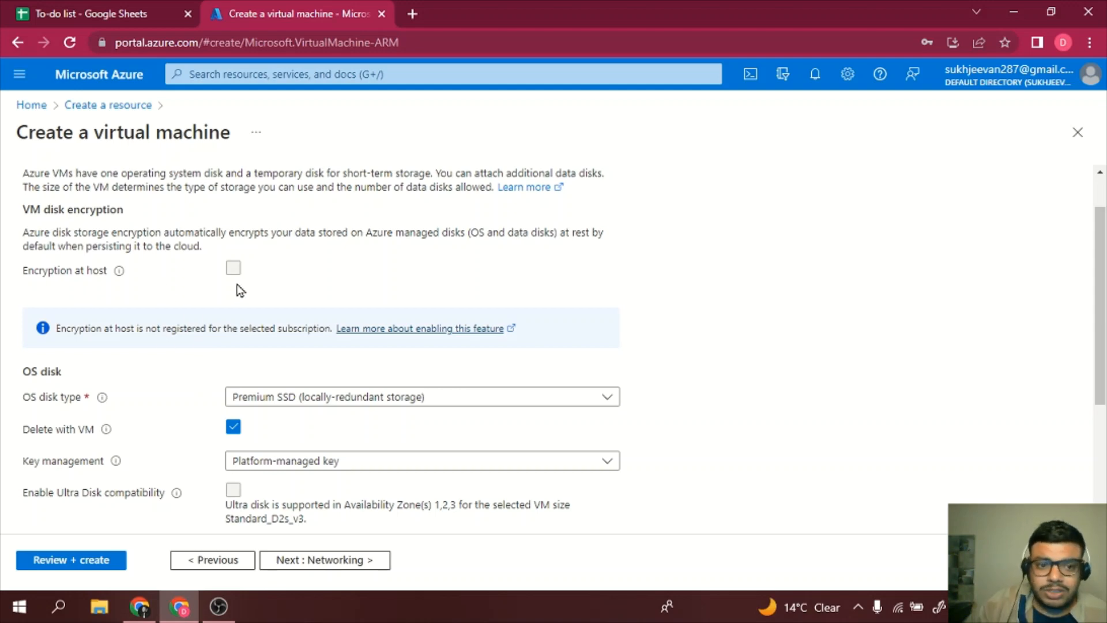
scroll(240, 290, down, 1)
scroll(240, 290, down, 5)
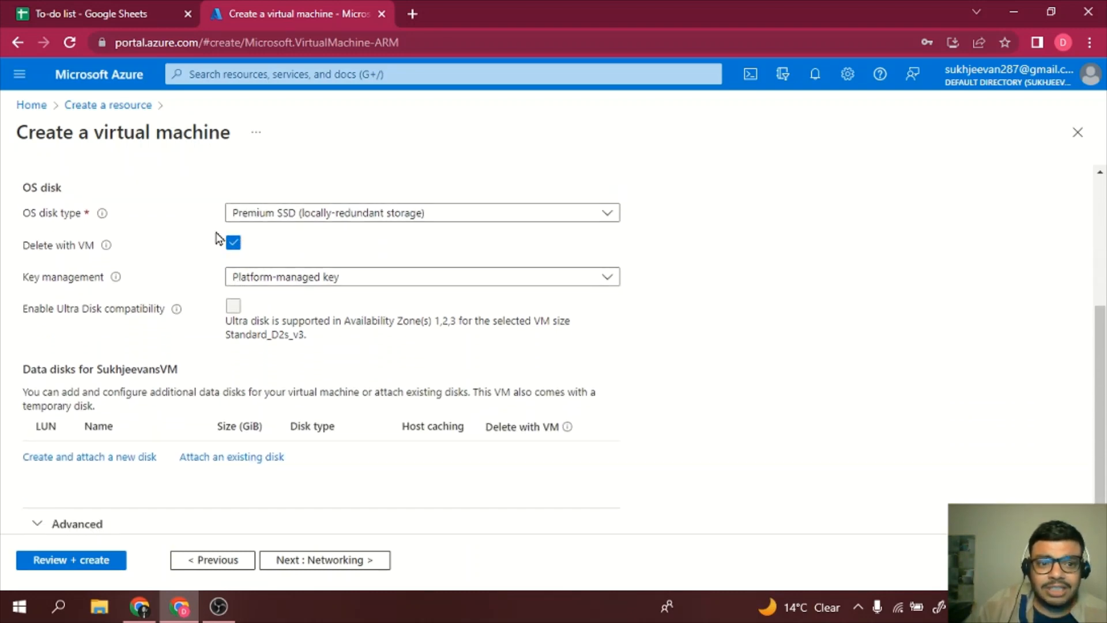
scroll(376, 355, down, 1)
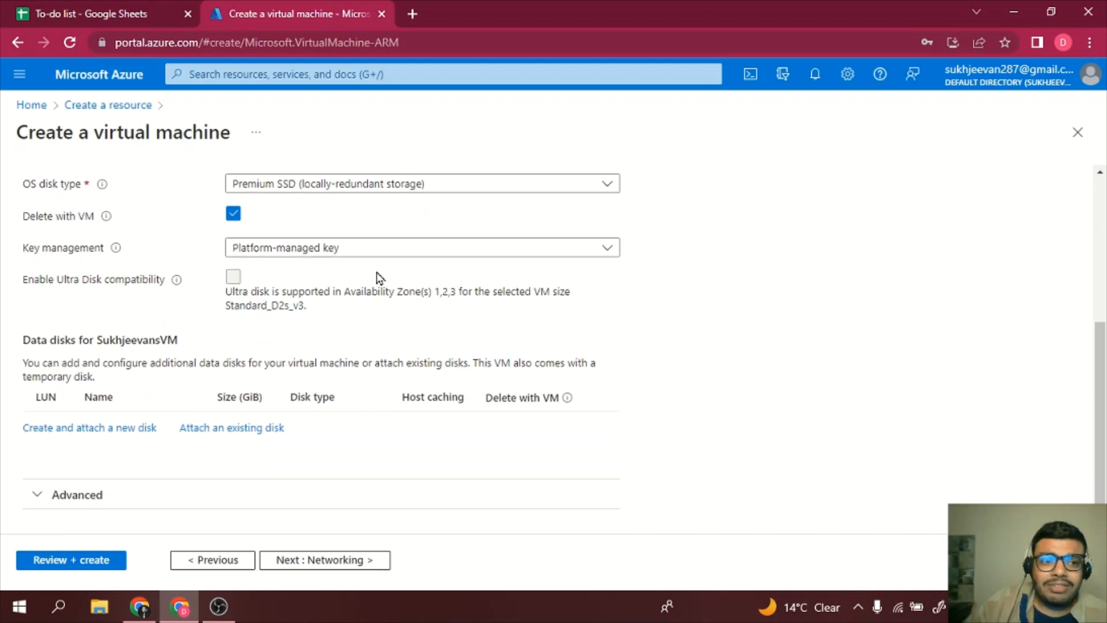
- Set OS disk type to Standard HDD with a platform-managed encryption key
click(392, 183)
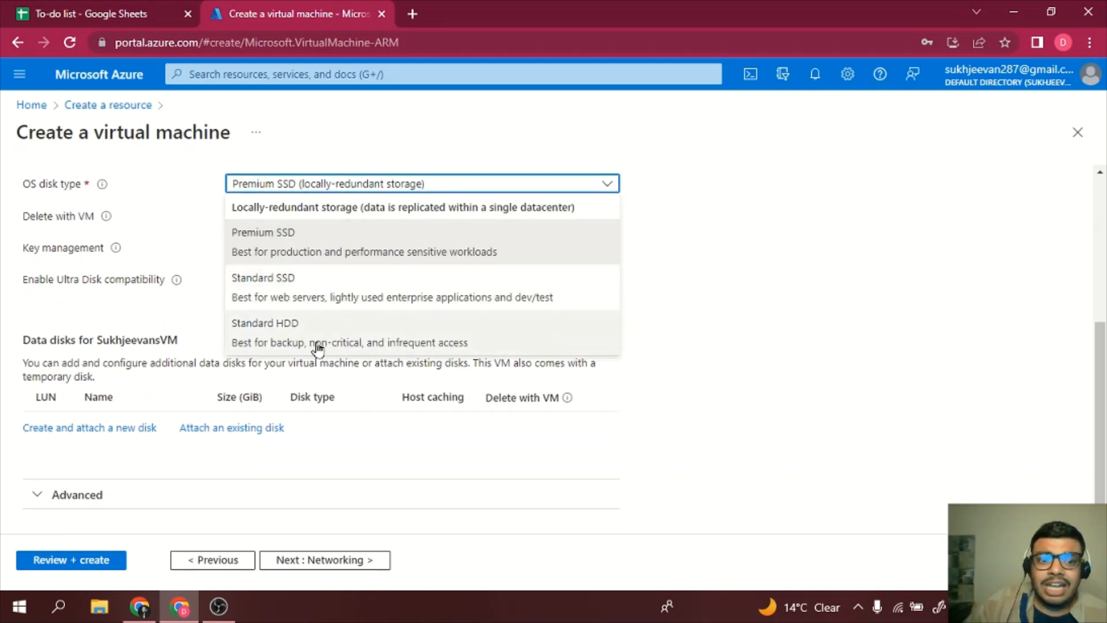
click(355, 339)
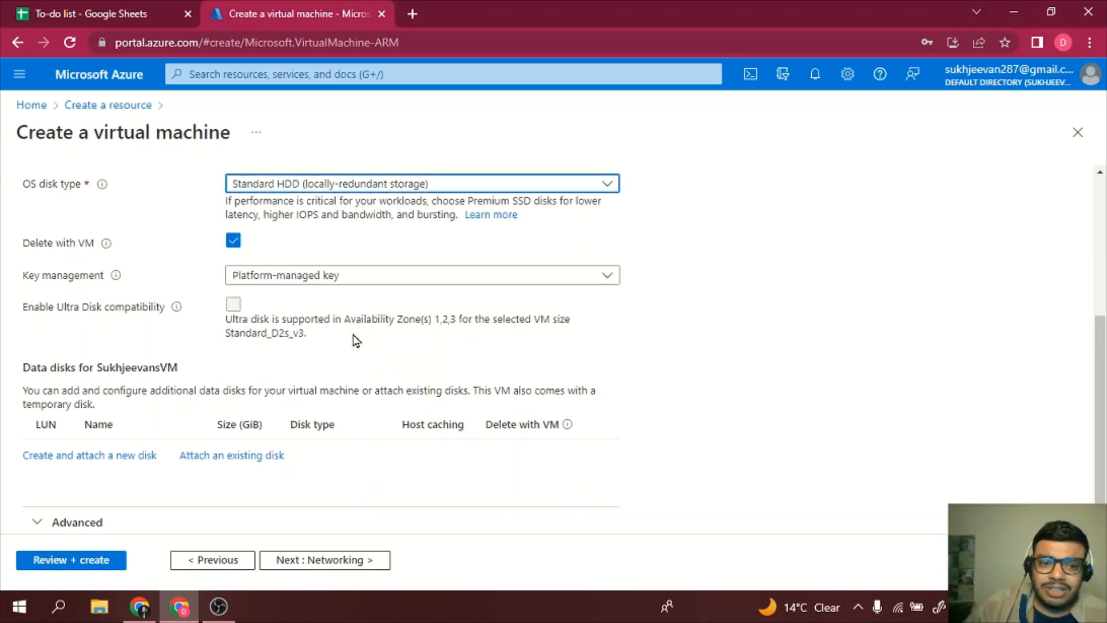
click(468, 185)
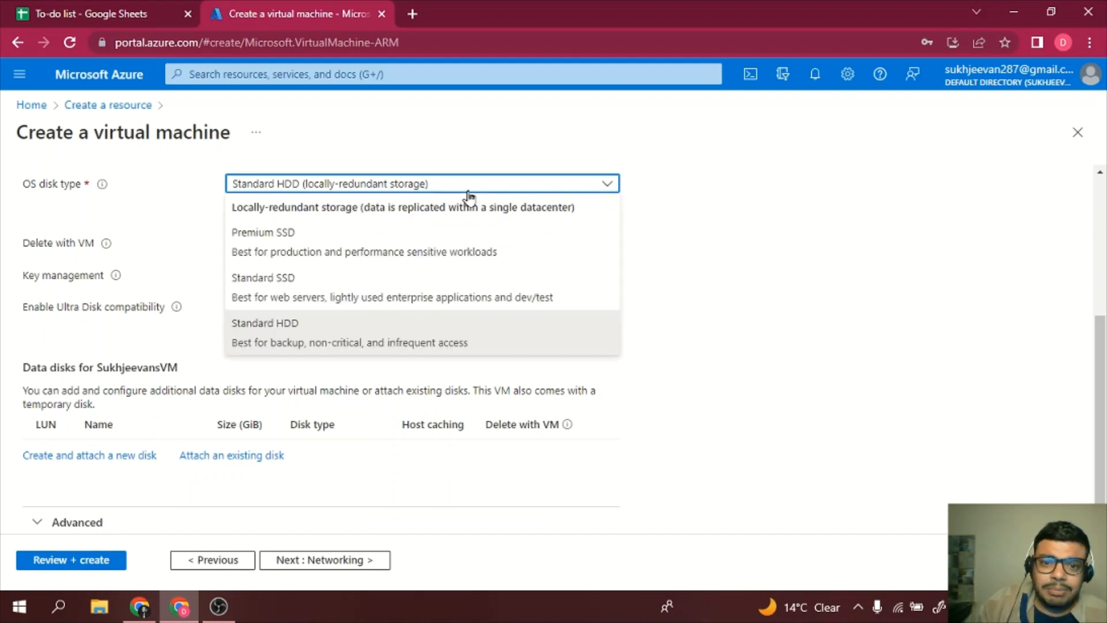
click(767, 332)
scroll(462, 265, down, 1)
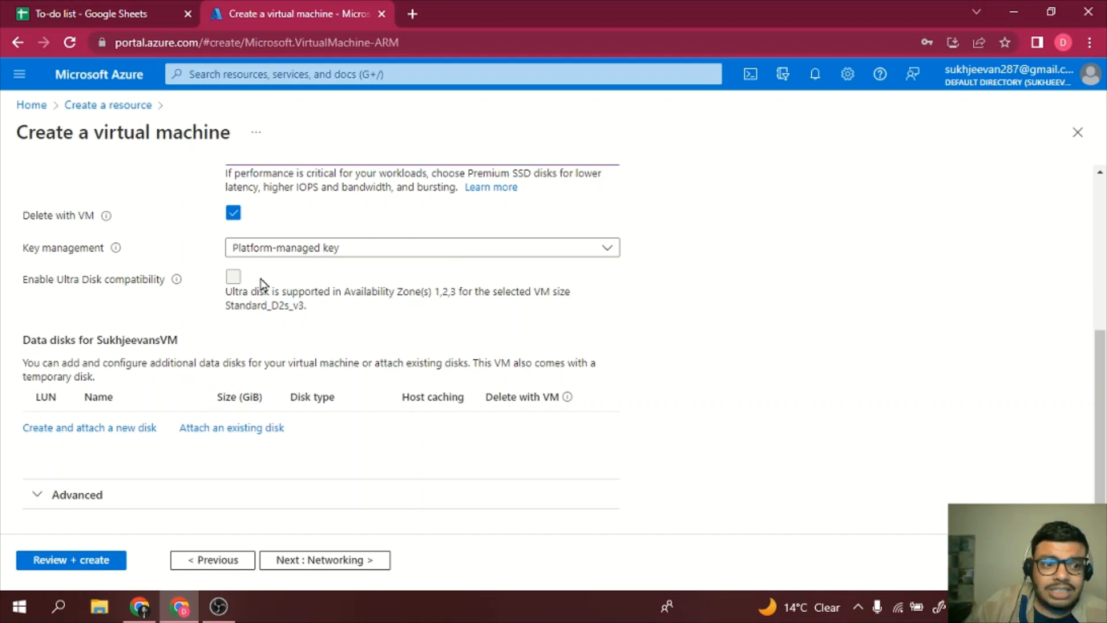
click(329, 249)
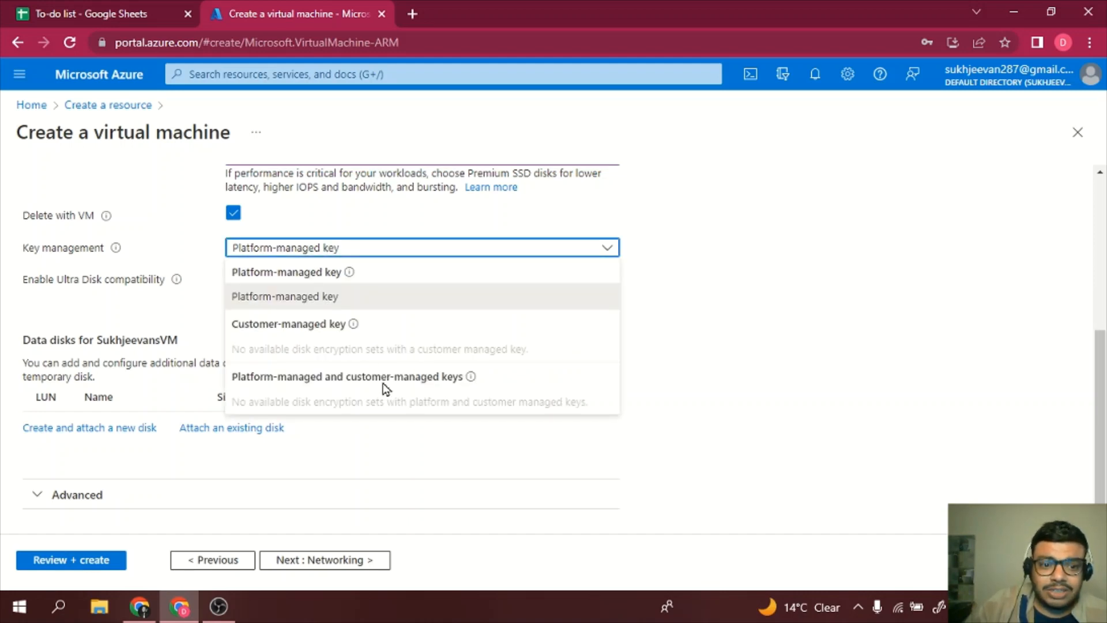
click(342, 297)
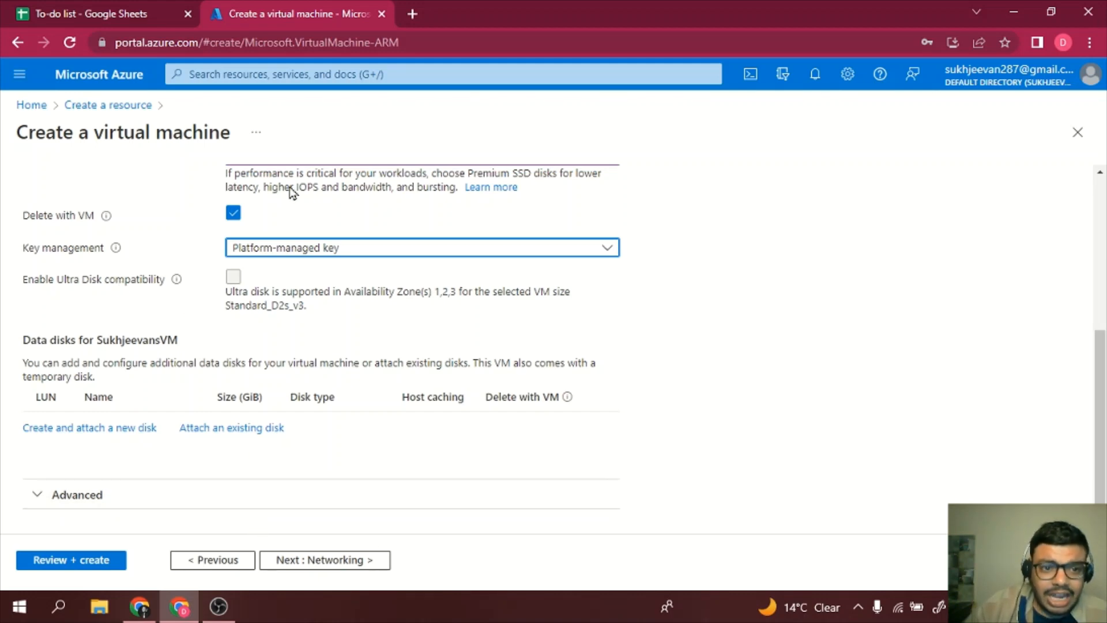
scroll(265, 439, up, 5)
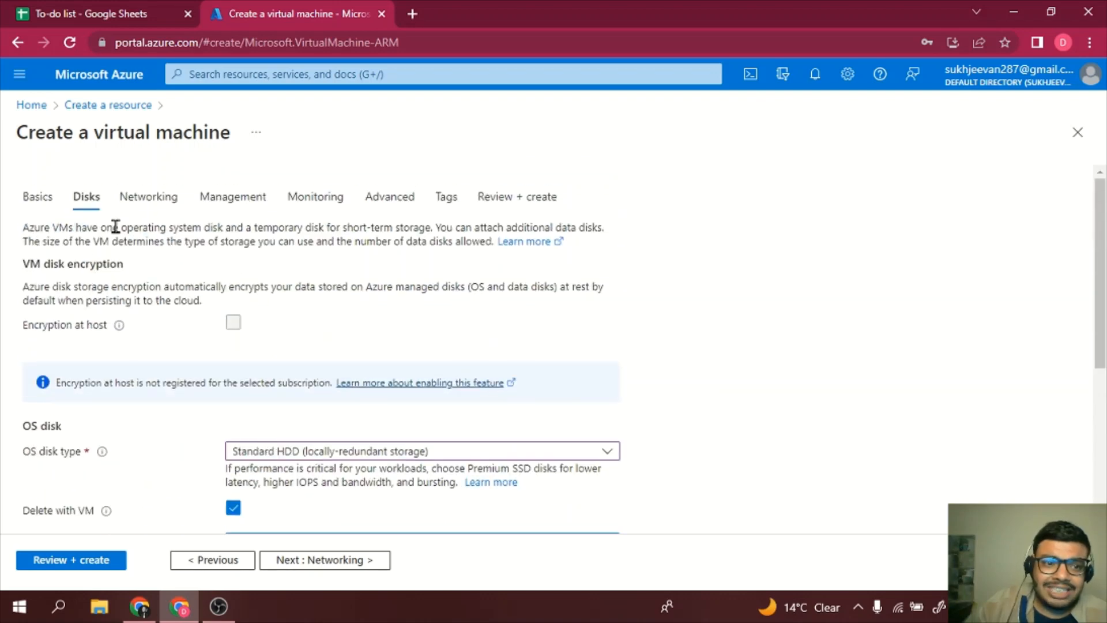
click(140, 202)
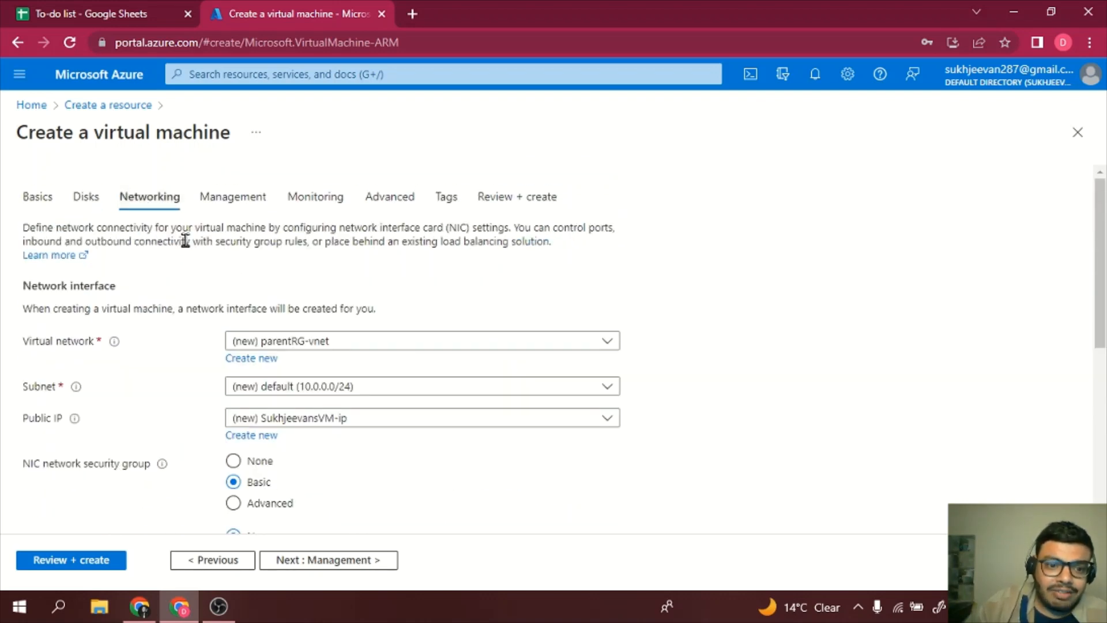
scroll(242, 272, down, 2)
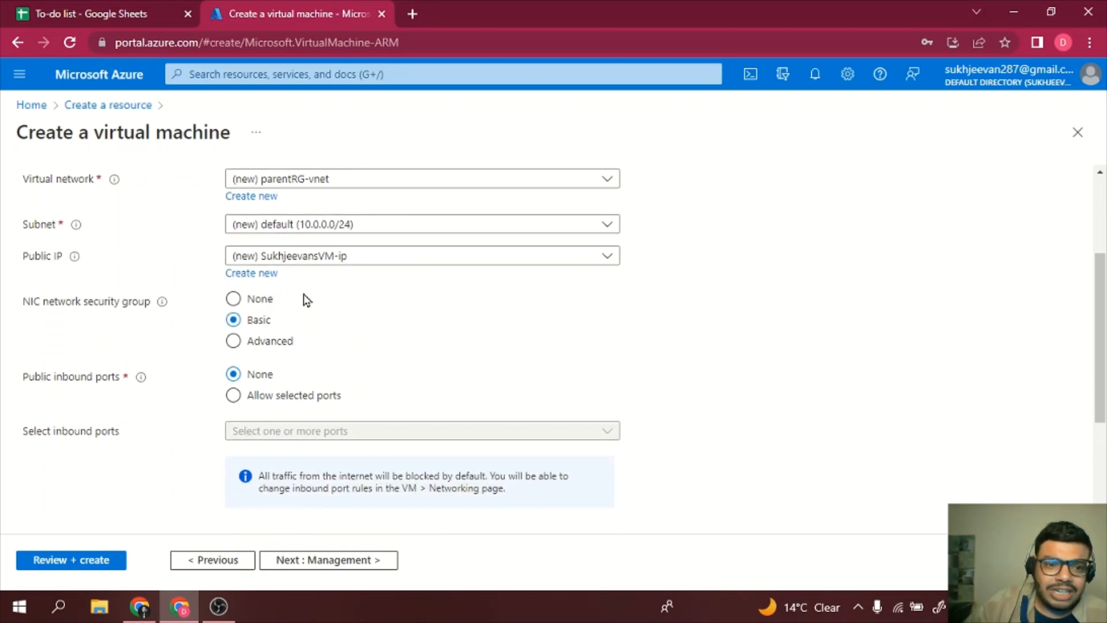
scroll(305, 300, down, 2)
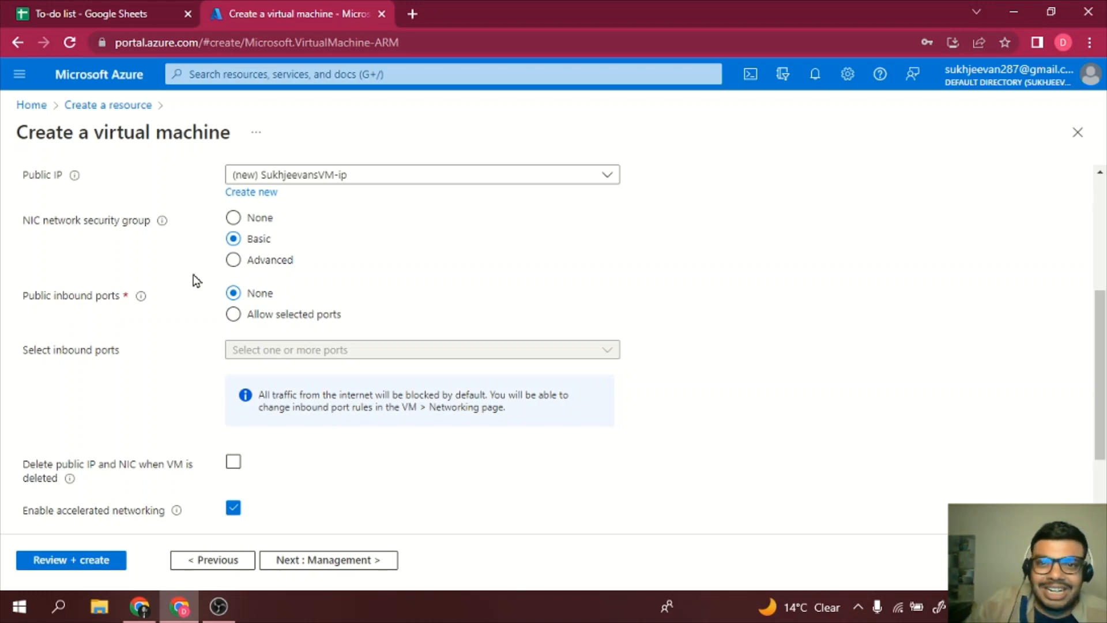
scroll(196, 281, down, 1)
scroll(196, 281, down, 1)
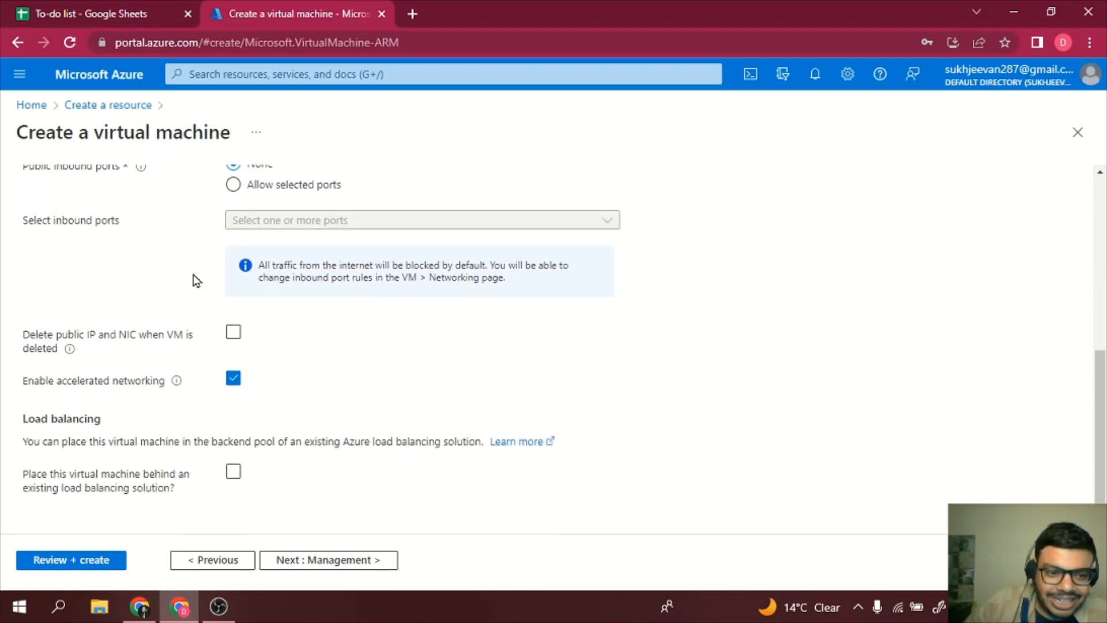
scroll(194, 280, up, 6)
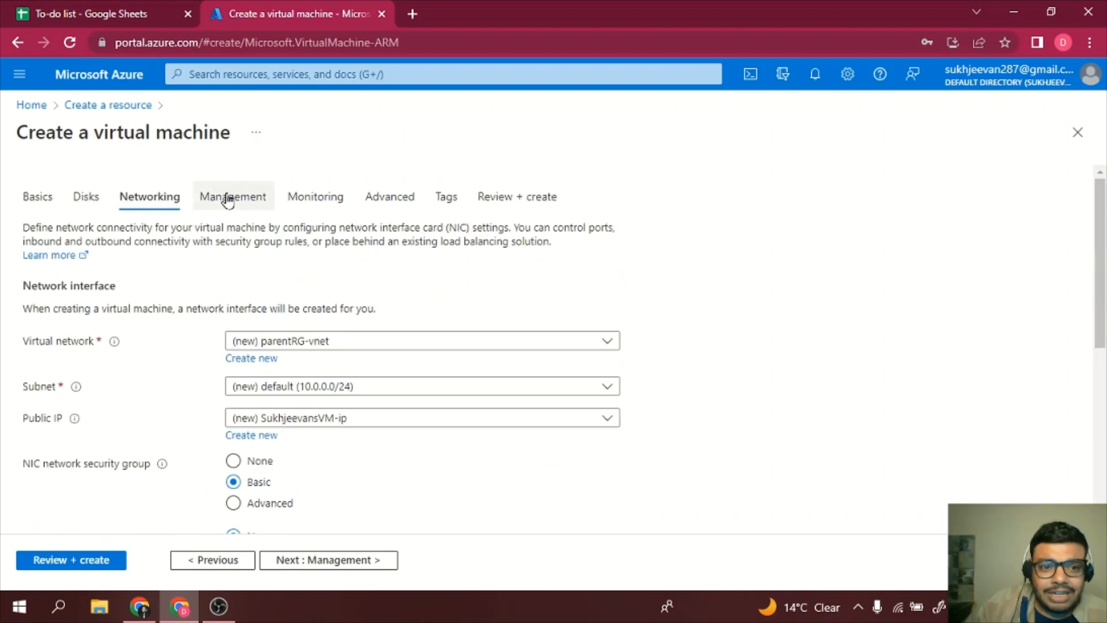
- Step through Management, Monitoring and Advanced at their defaults, arriving at Tags
click(228, 197)
scroll(309, 396, down, 4)
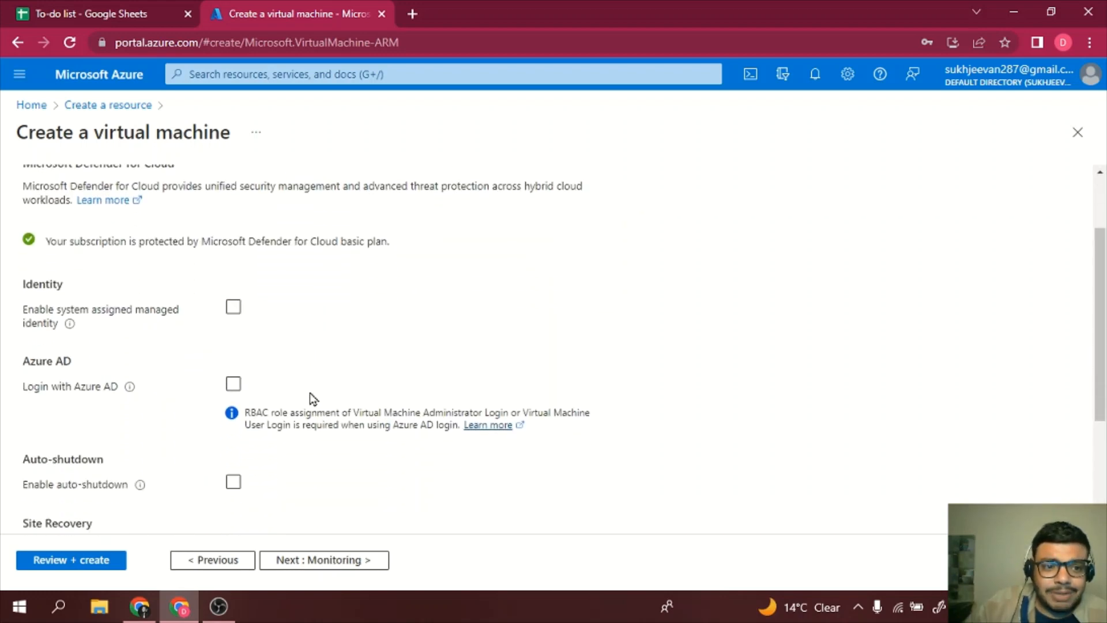
scroll(310, 396, up, 4)
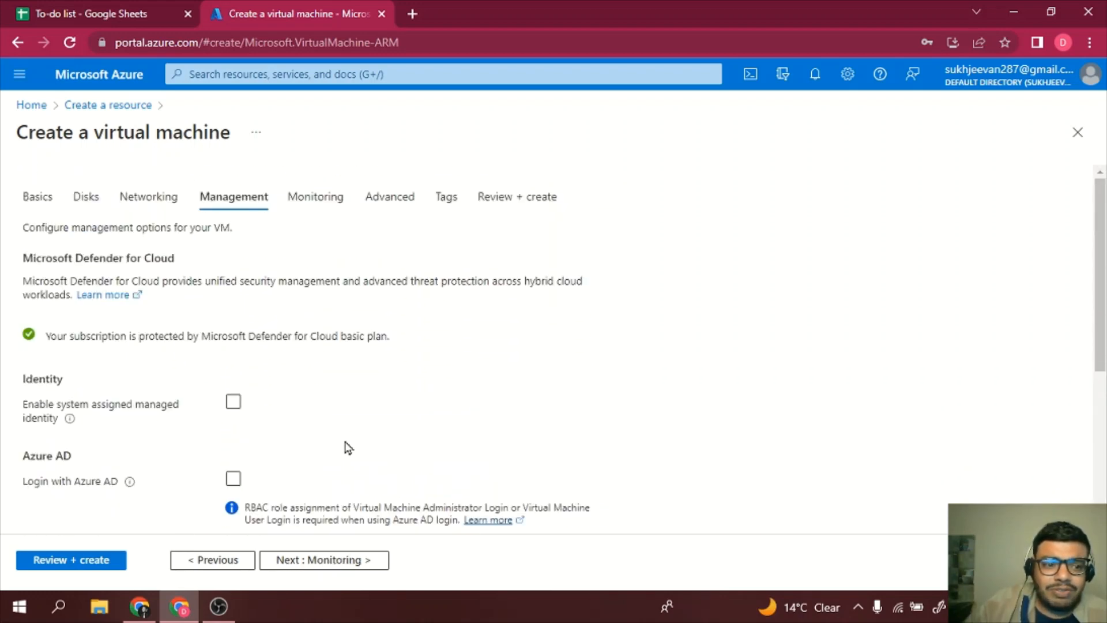
scroll(175, 402, down, 1)
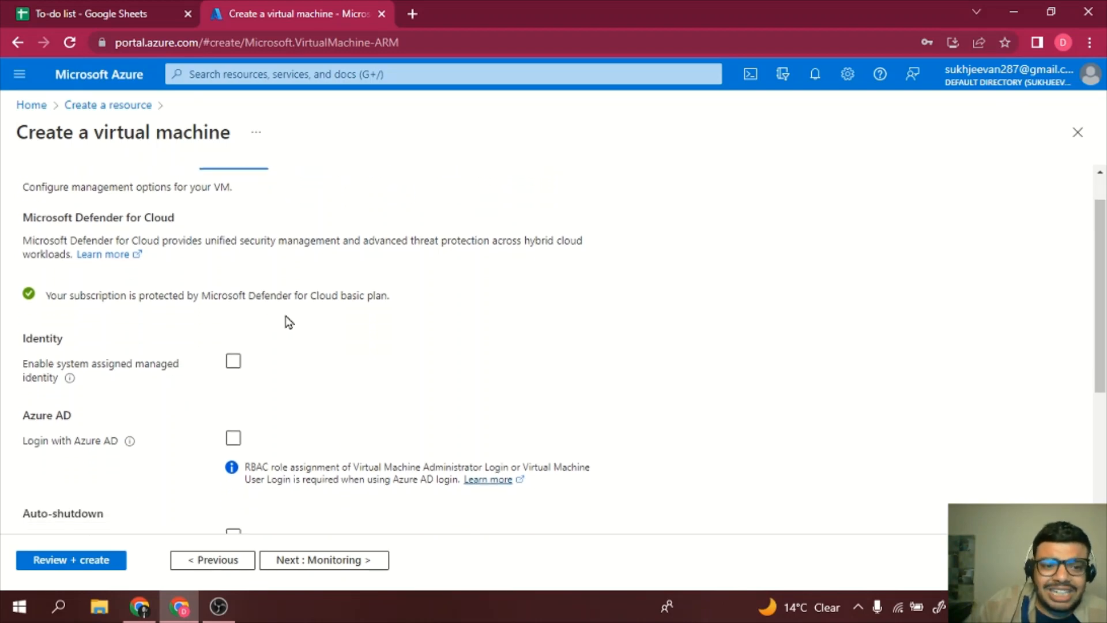
scroll(289, 322, up, 1)
click(310, 202)
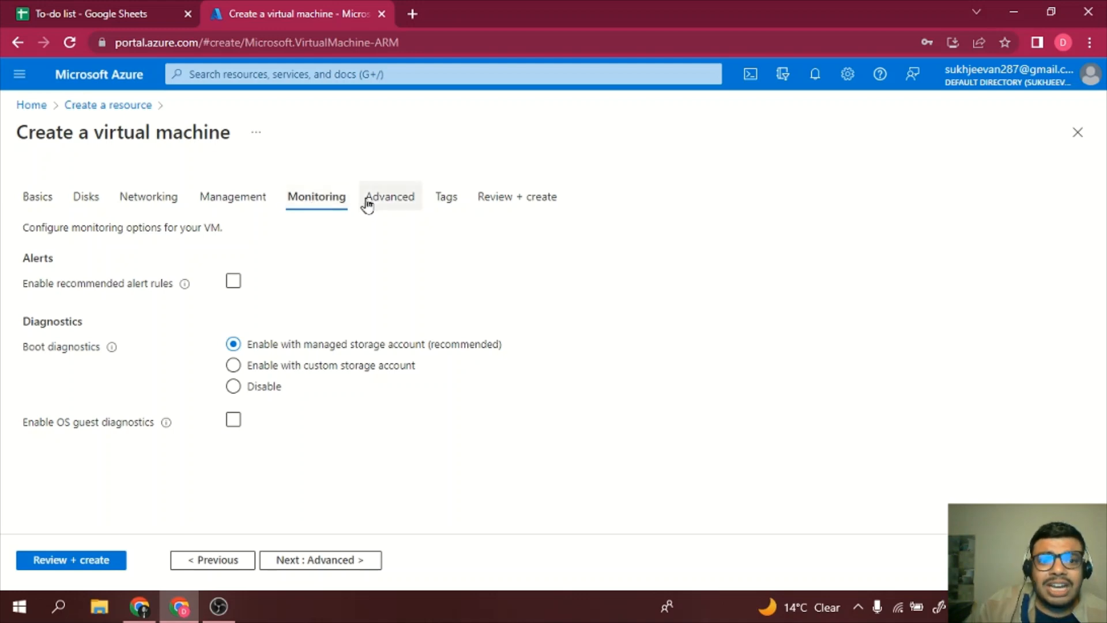
click(394, 201)
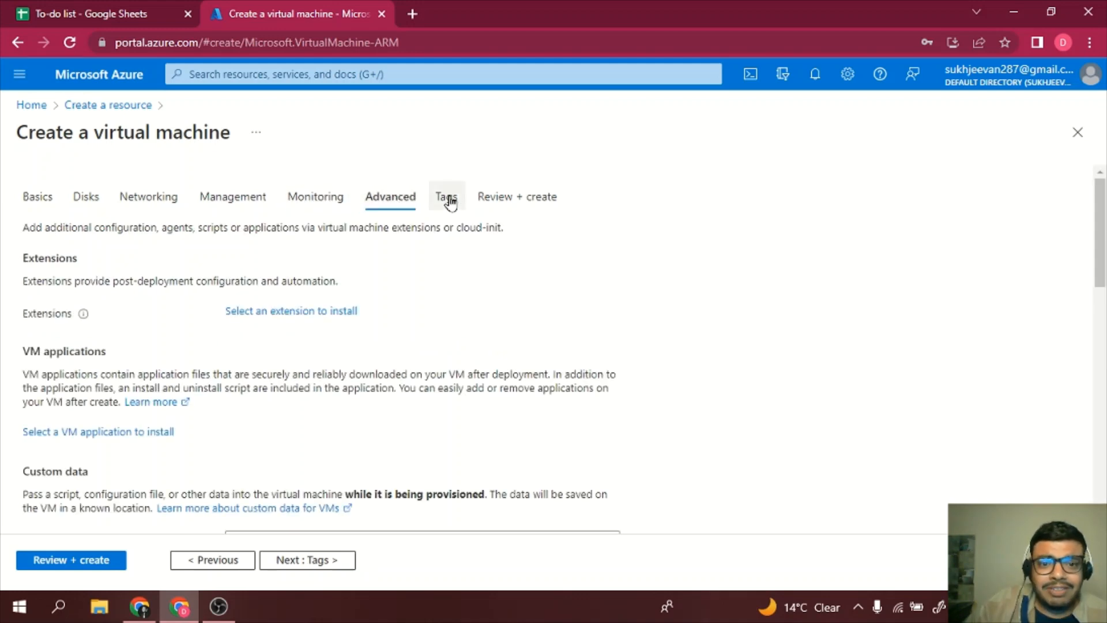
scroll(417, 346, down, 4)
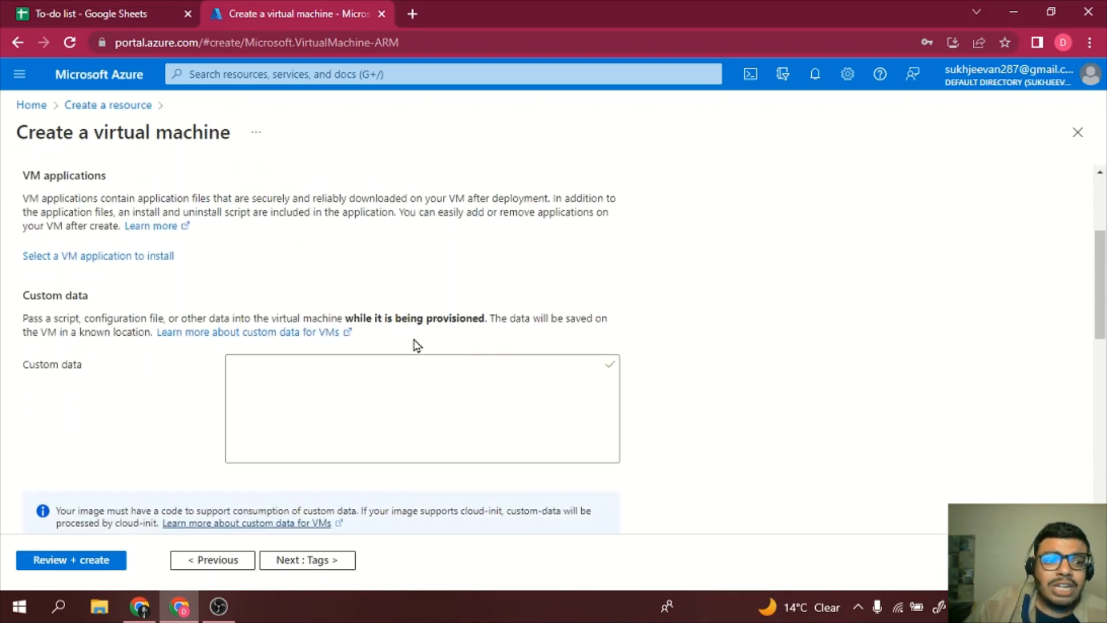
scroll(418, 346, up, 3)
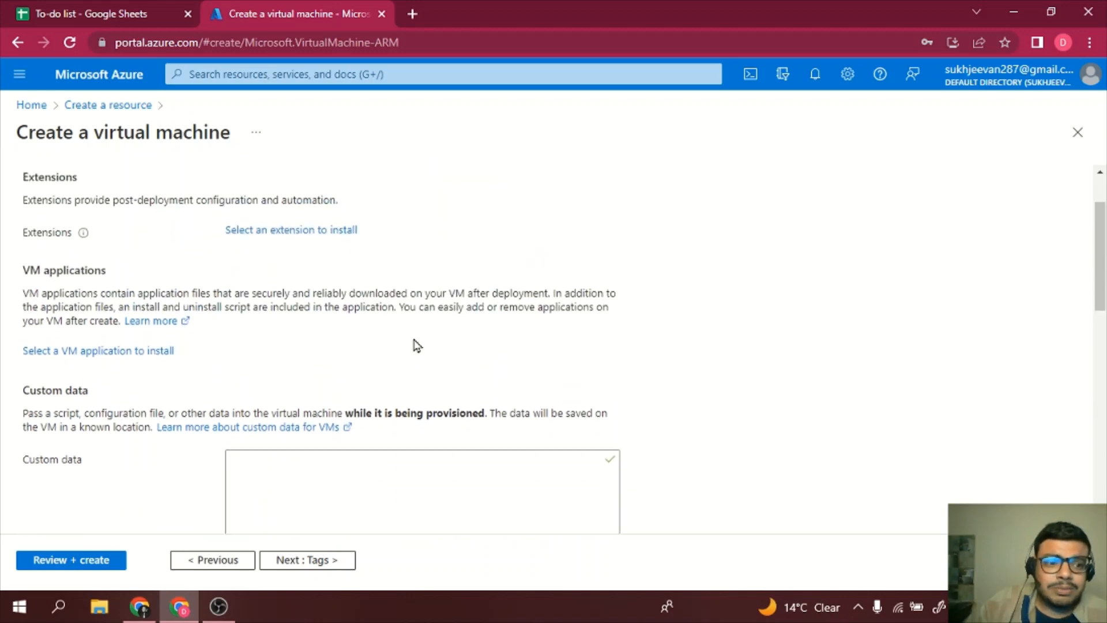
scroll(417, 346, down, 10)
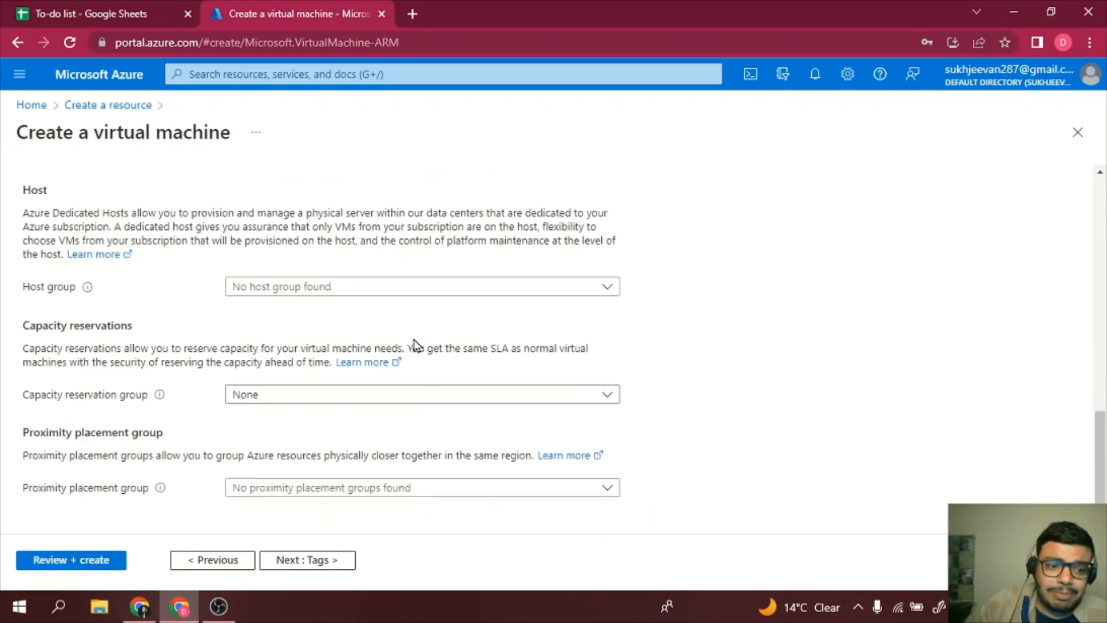
scroll(415, 344, up, 10)
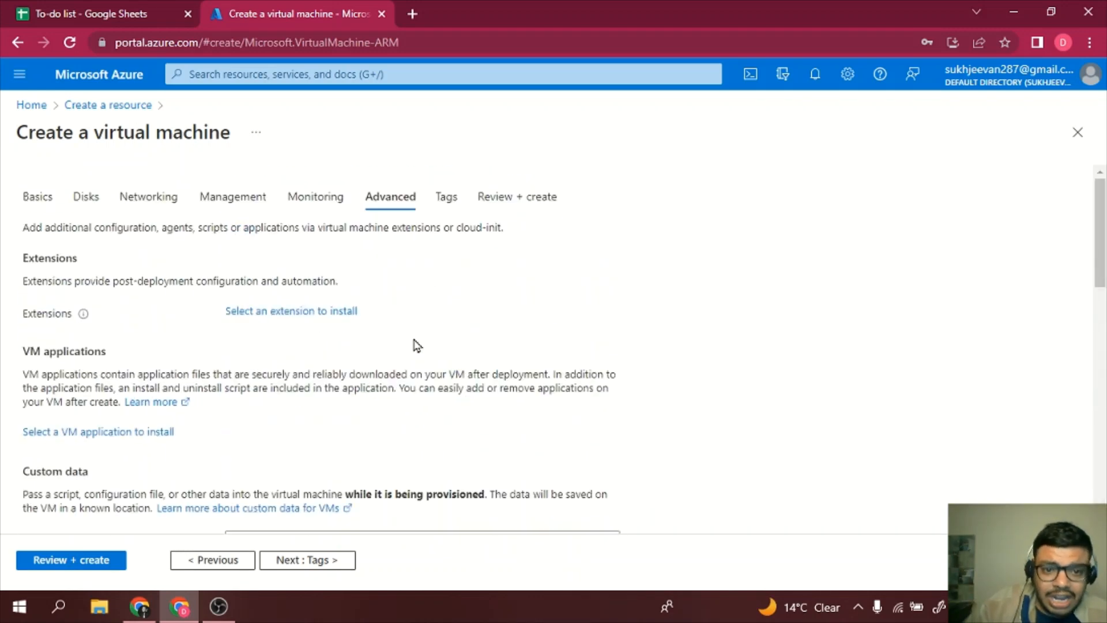
click(447, 196)
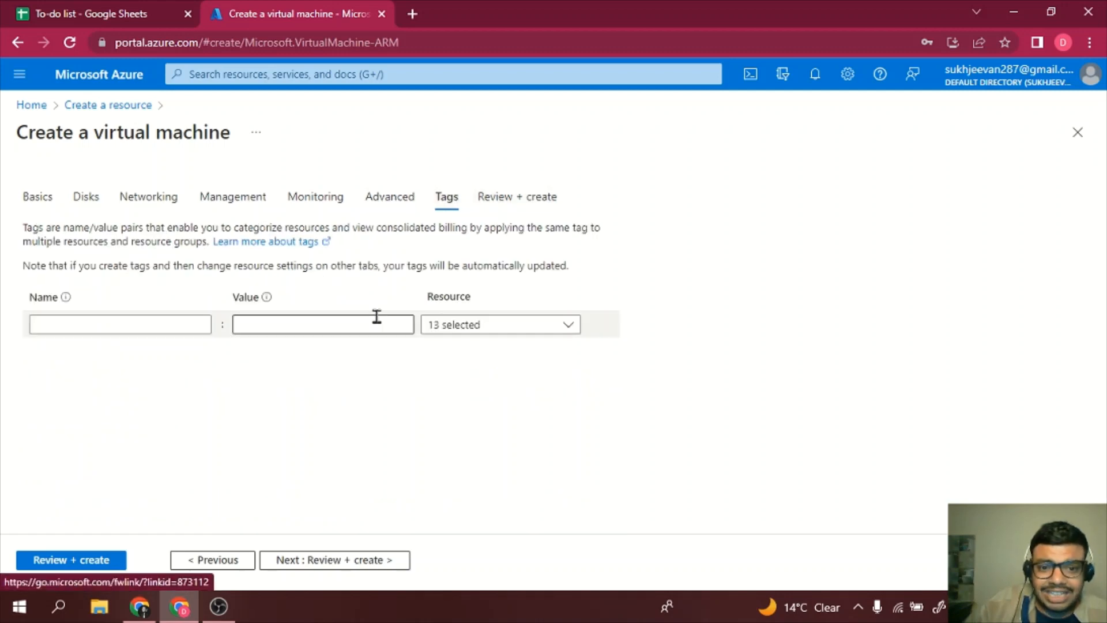
- Review the passed validation and price, then create the VM in parentRG
click(538, 199)
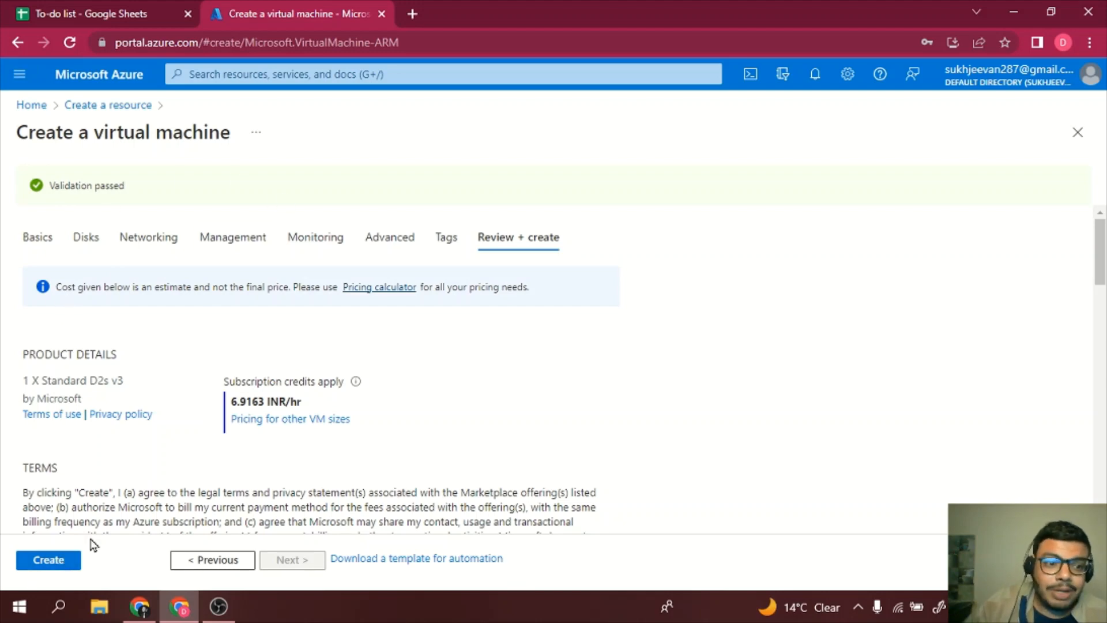
scroll(162, 491, down, 1)
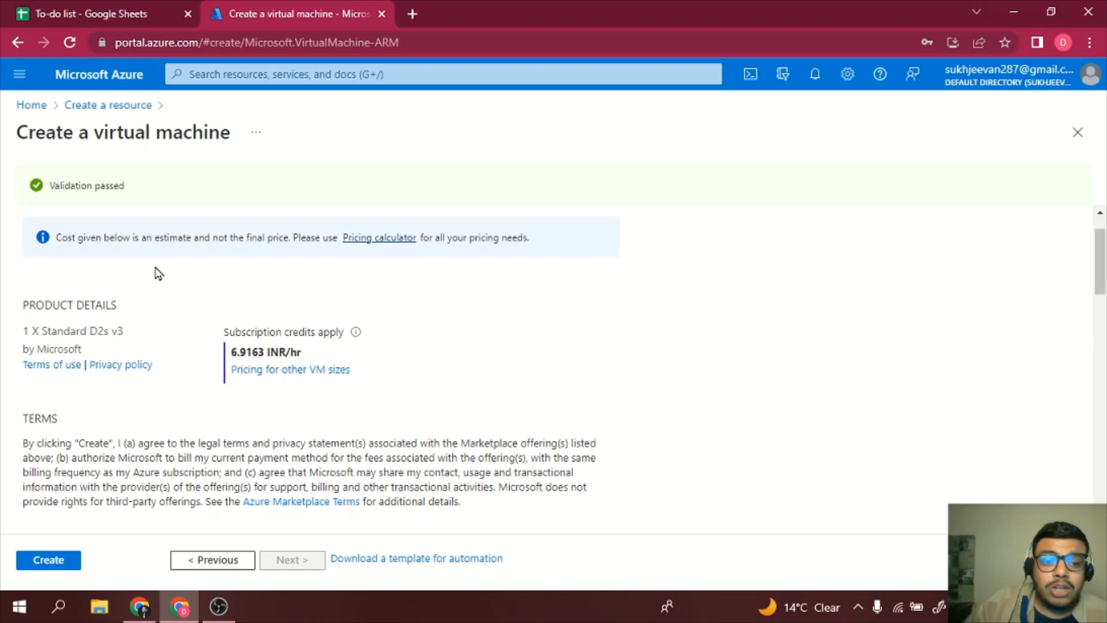
click(47, 563)
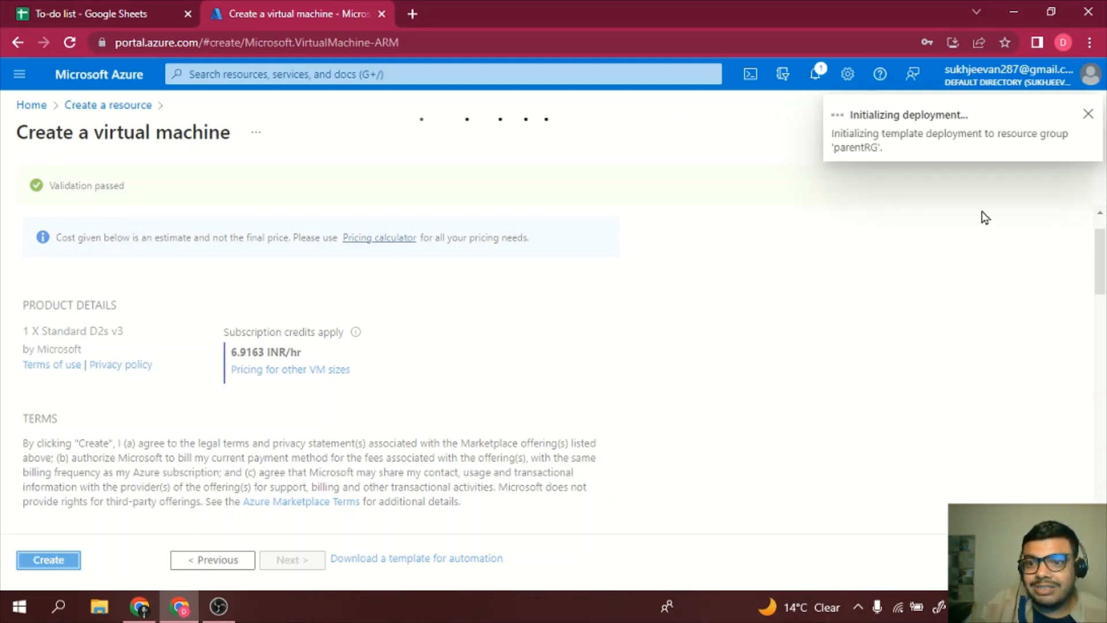
click(814, 73)
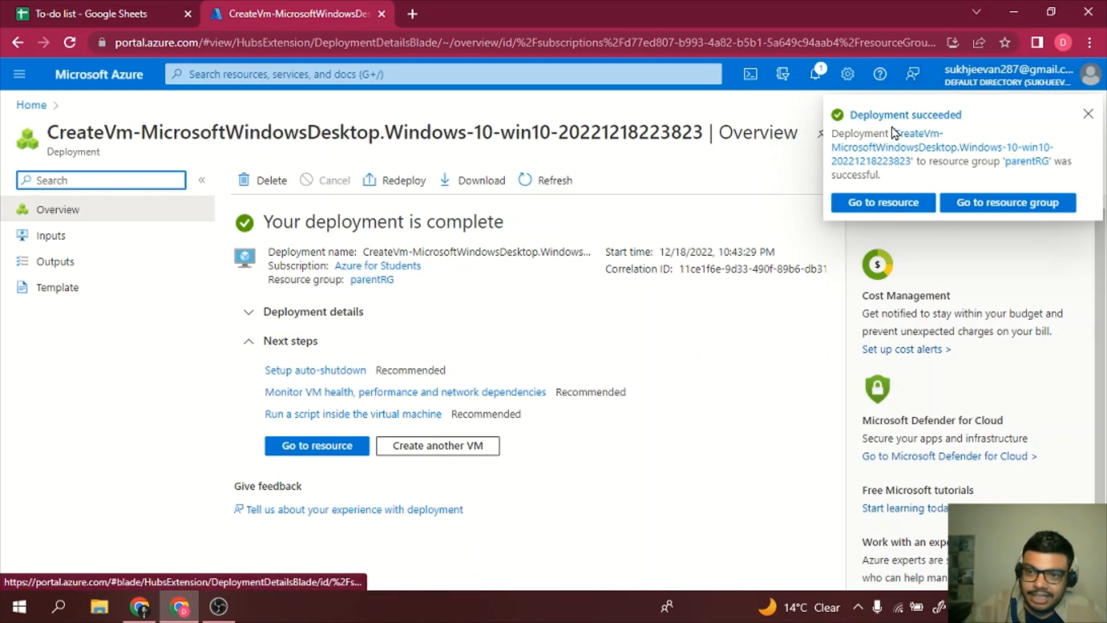
- Go to the newly deployed virtual machine's resource page
click(901, 205)
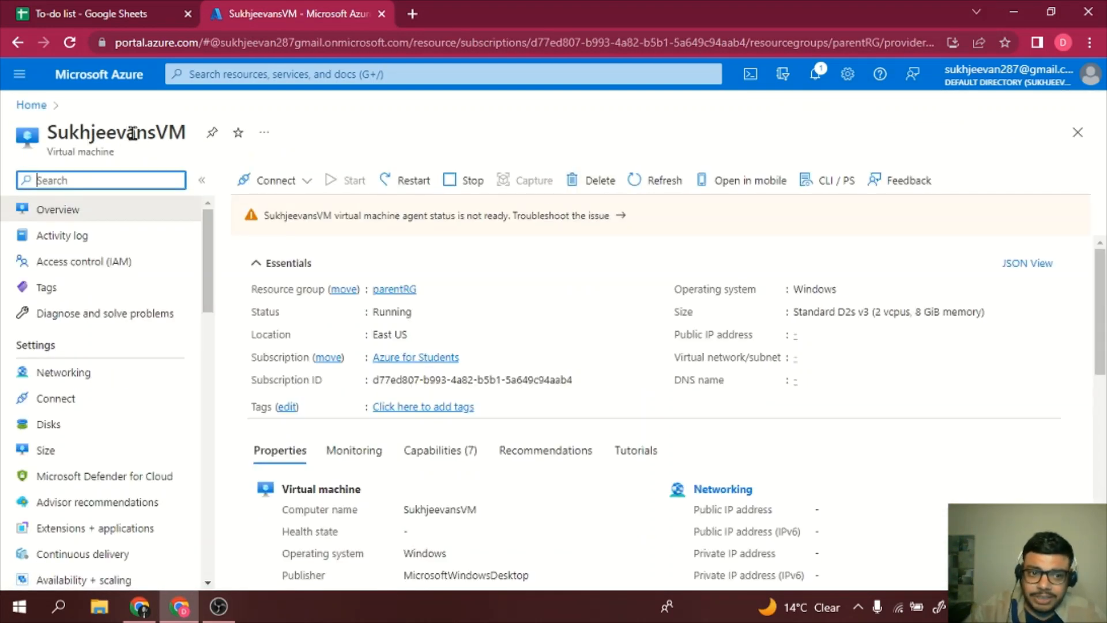
- Look over the VM's overview, then open its RDP connection page from Connect
scroll(367, 333, down, 1)
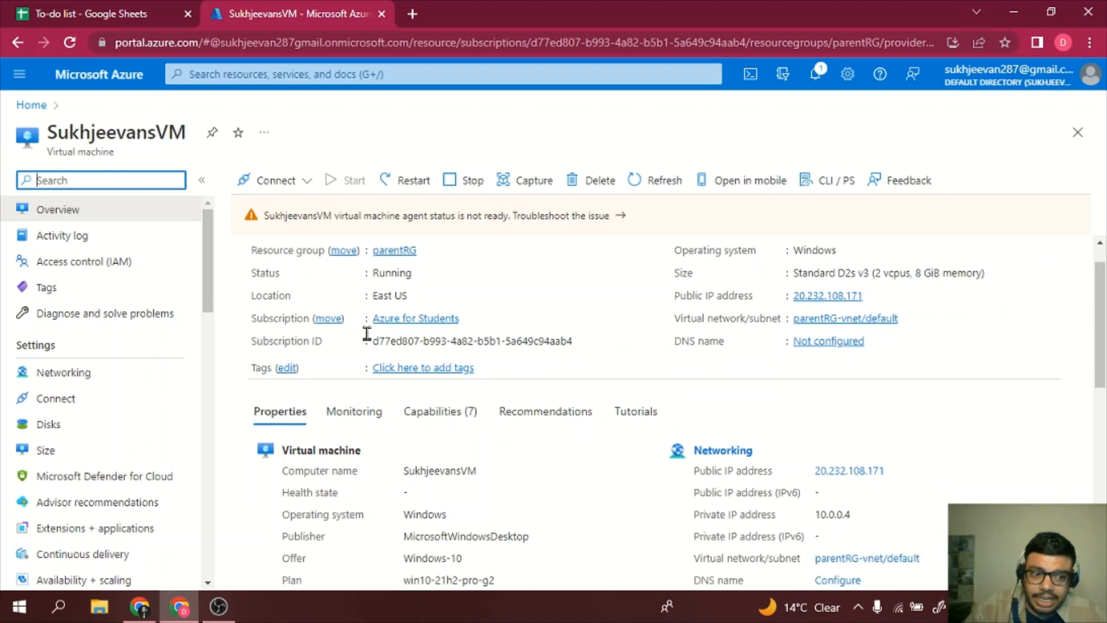
scroll(367, 334, down, 9)
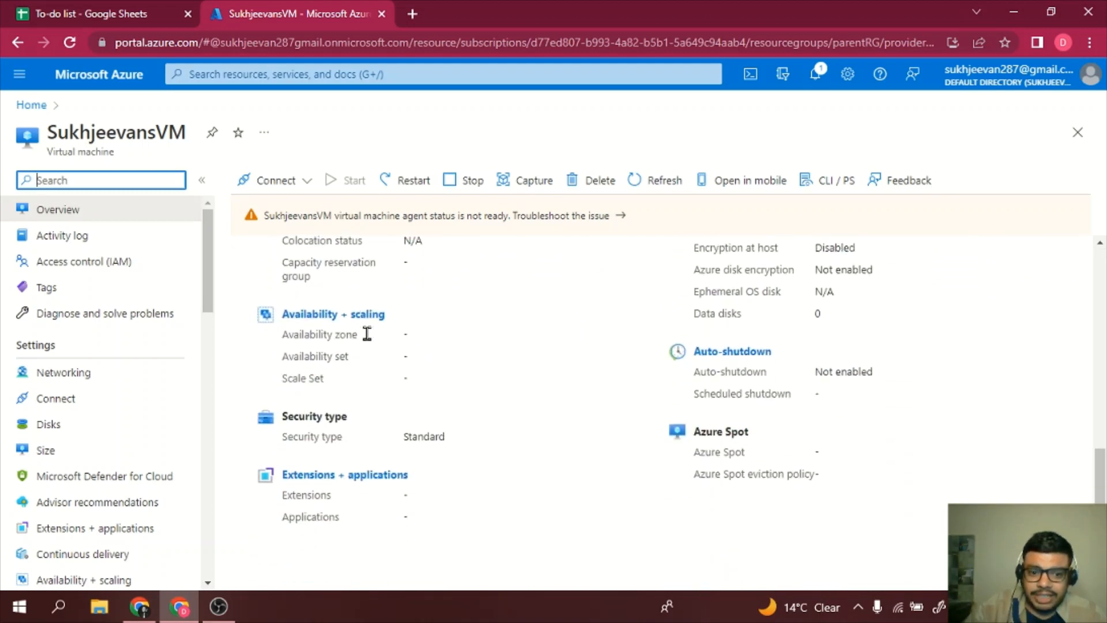
scroll(367, 333, up, 10)
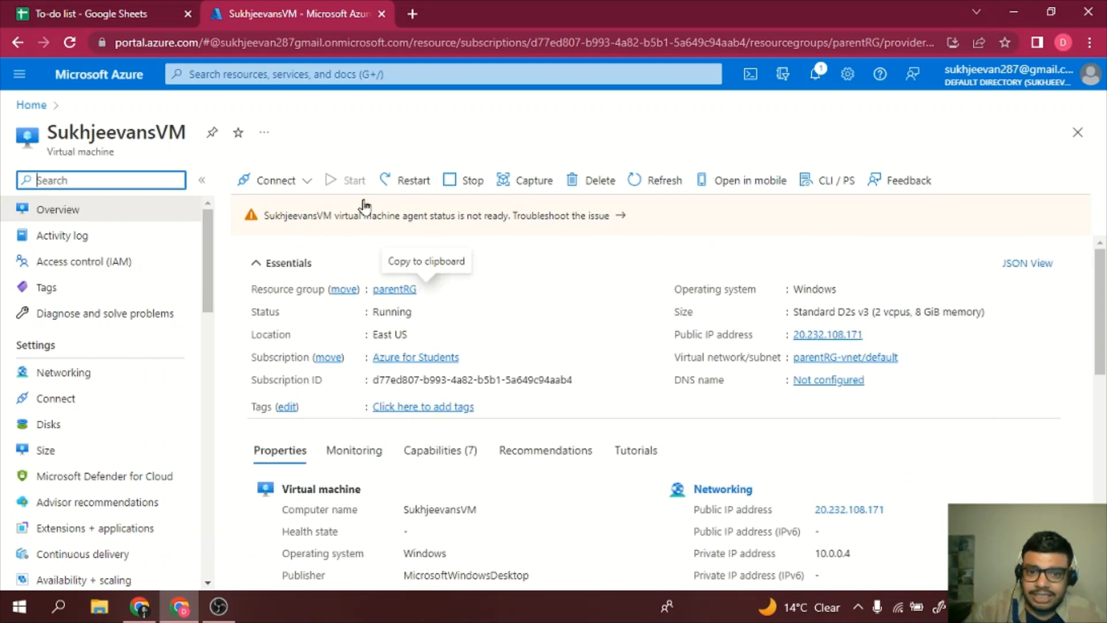
click(277, 183)
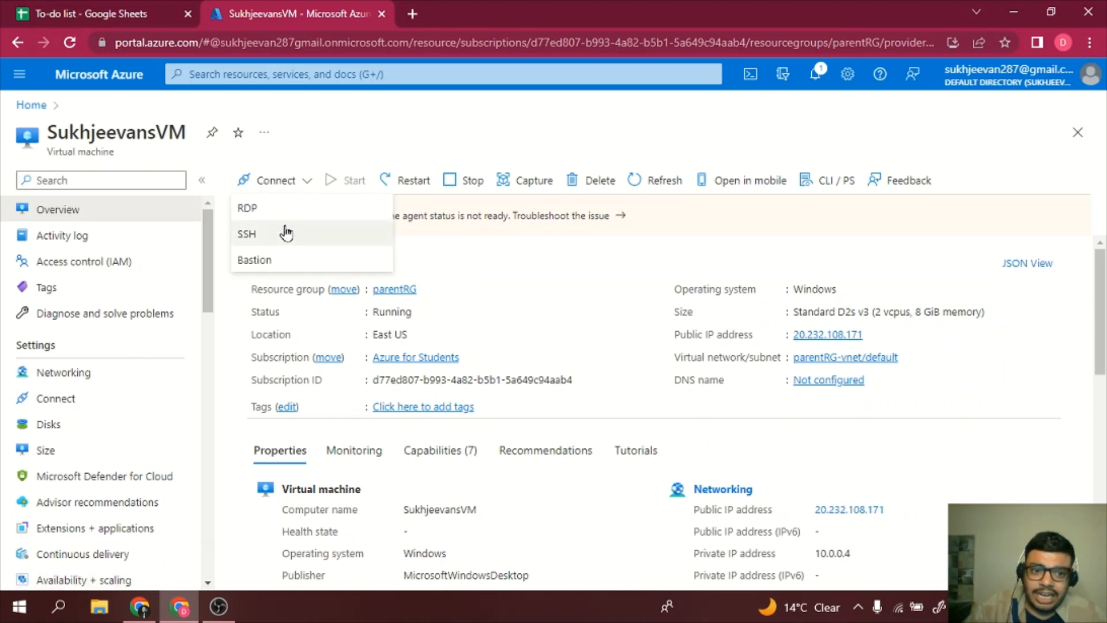
click(281, 208)
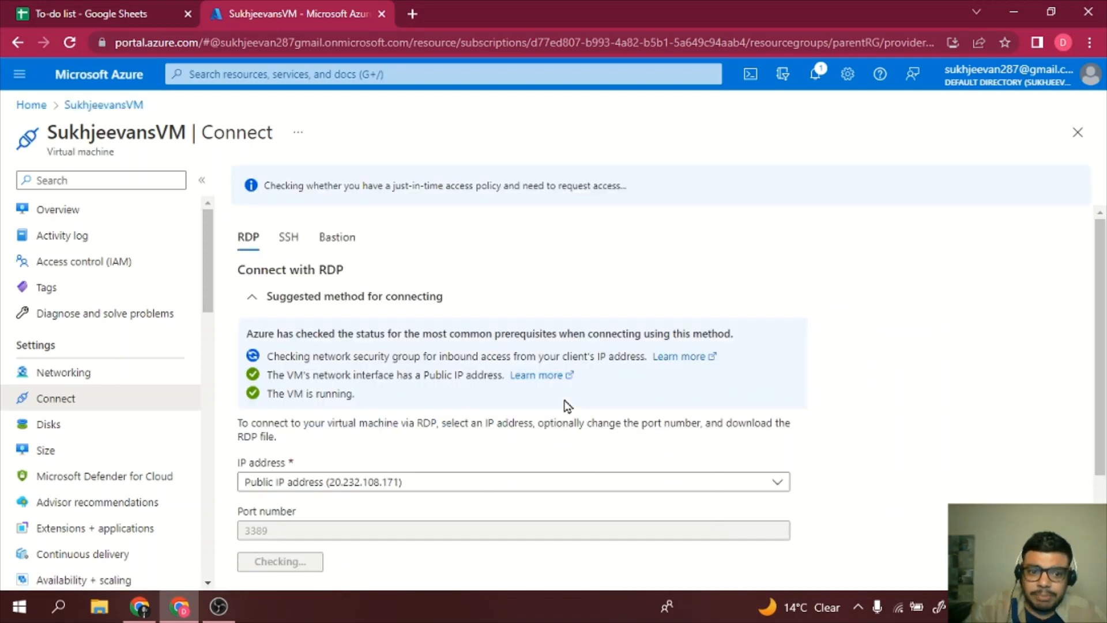
- Review the VM's SSH and RDP connection instructions, then switch to Bastion and choose Use Bastion
scroll(565, 402, down, 1)
scroll(565, 403, down, 1)
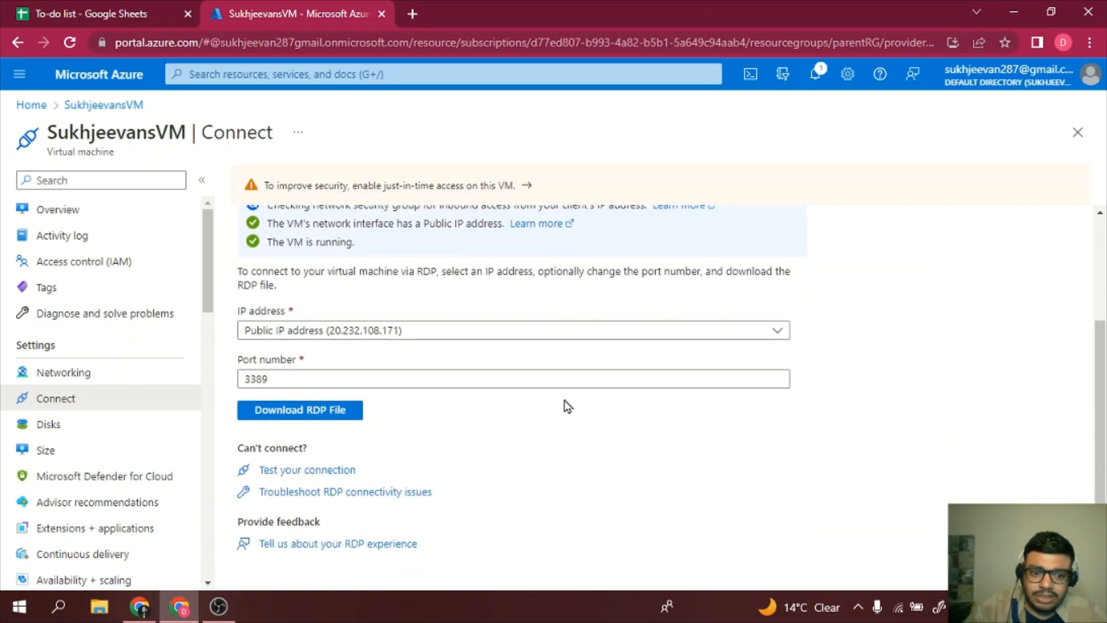
scroll(568, 407, up, 2)
click(290, 239)
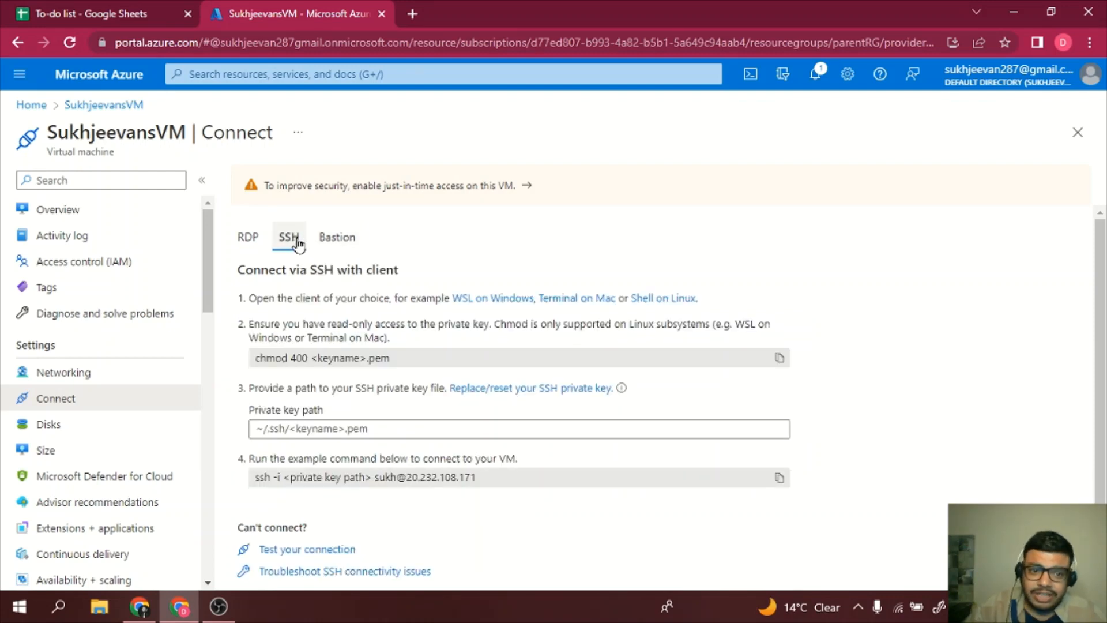
click(241, 243)
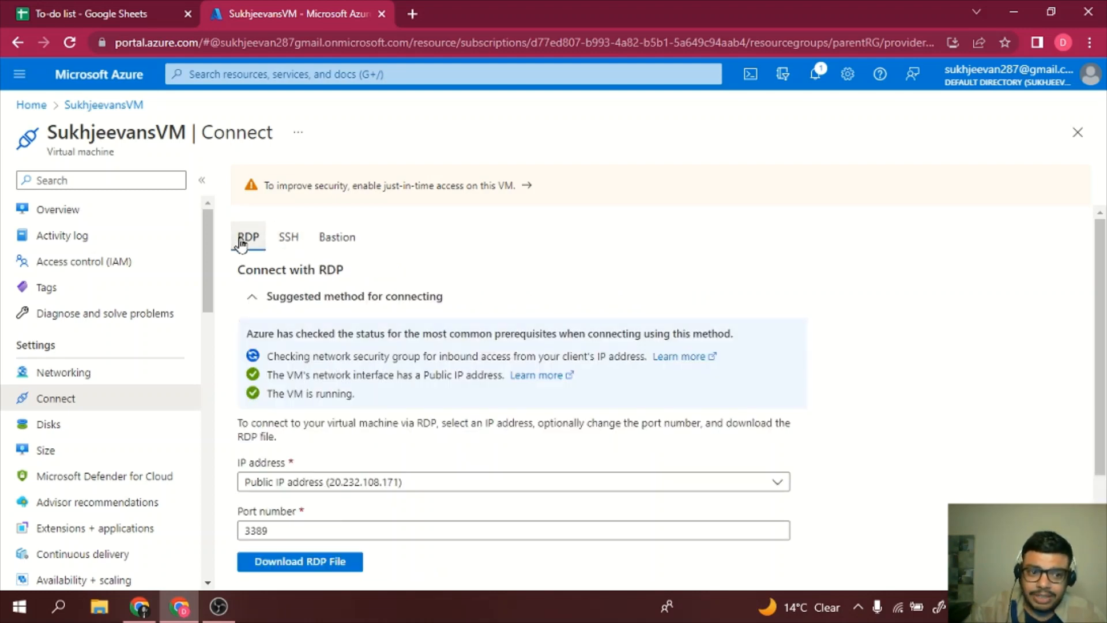
click(340, 237)
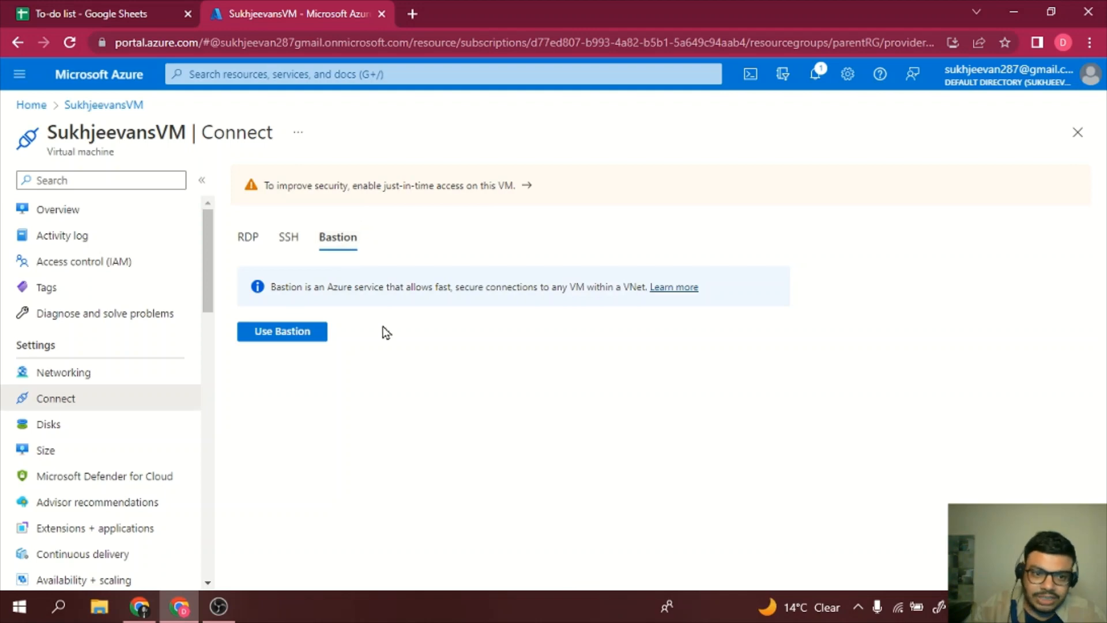
click(302, 345)
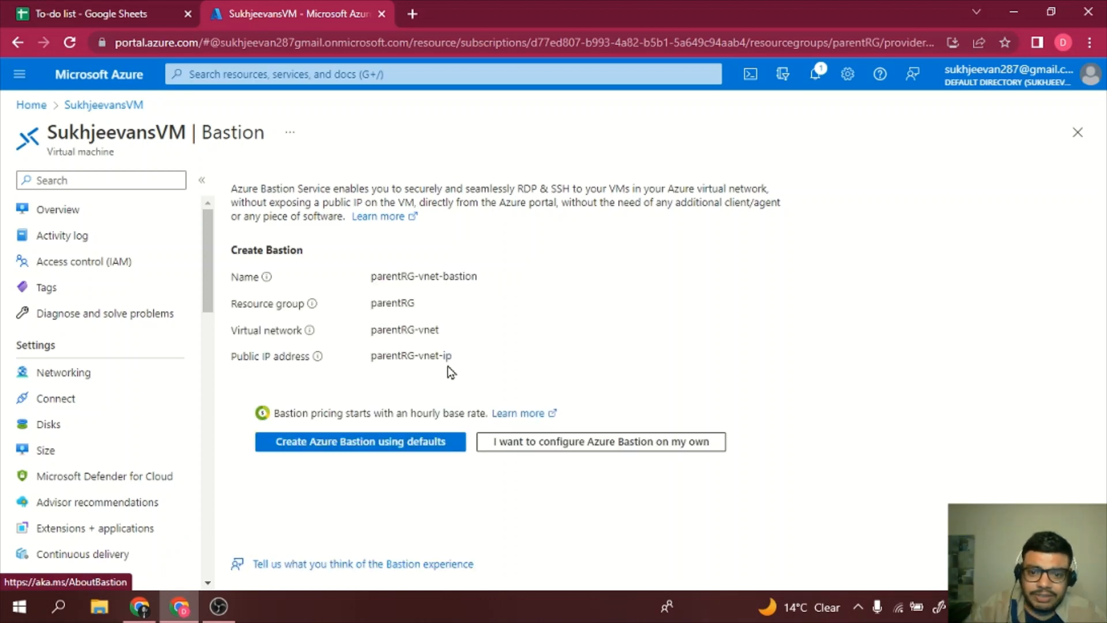
- Scroll the Bastion page to review the proposed parentRG-vnet-bastion defaults in parentRG on parentRG-vnet
scroll(137, 461, down, 3)
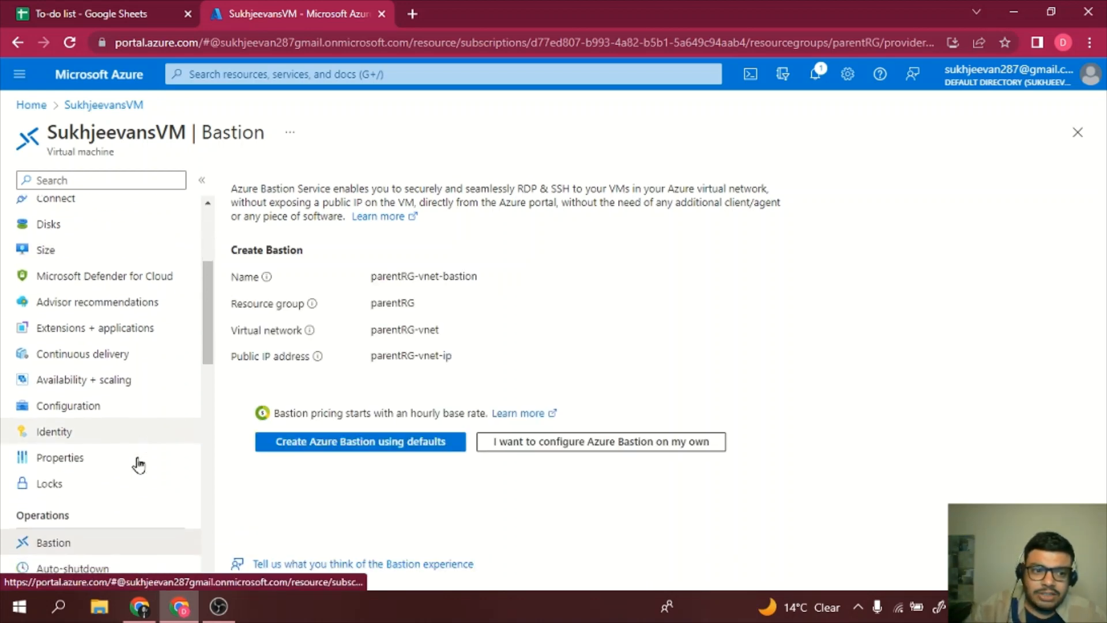
scroll(138, 464, down, 2)
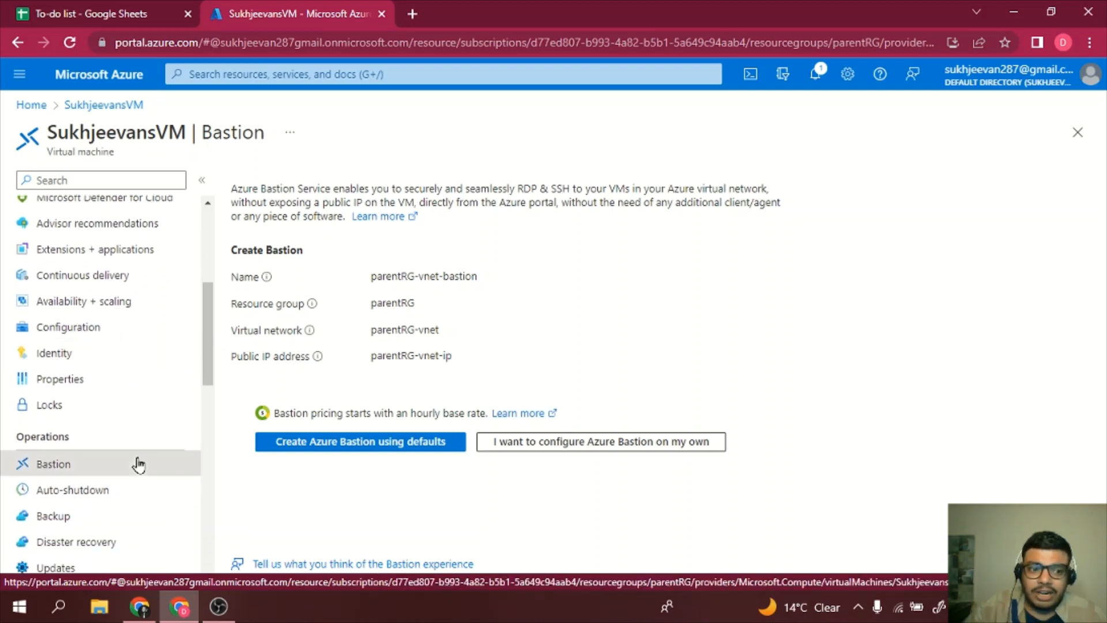
scroll(138, 464, up, 5)
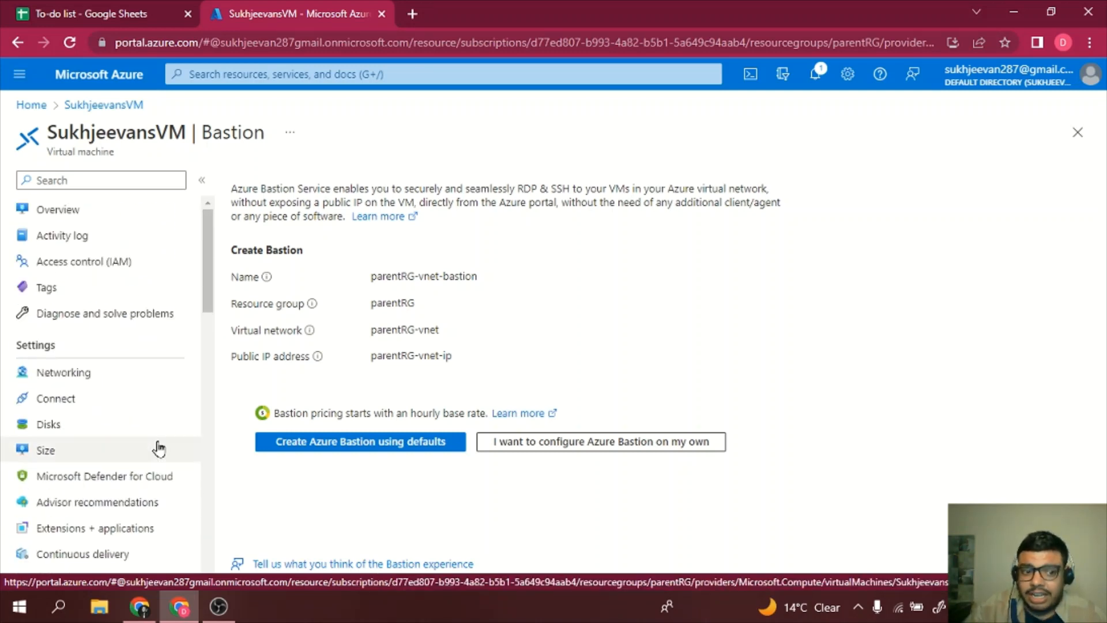